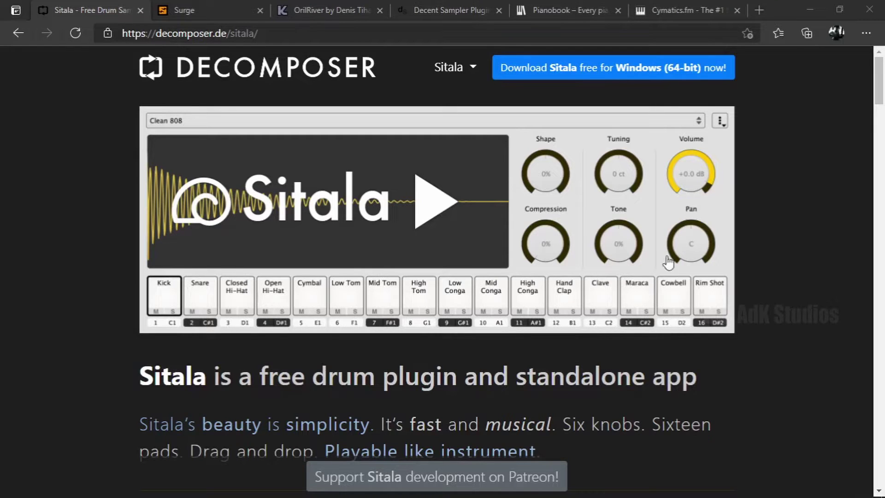
# - Scroll to the Version 1.0 downloads and request the Windows 64-bit Sitala installer
pyautogui.moveTo(878, 84); pyautogui.dragTo(881, 421)
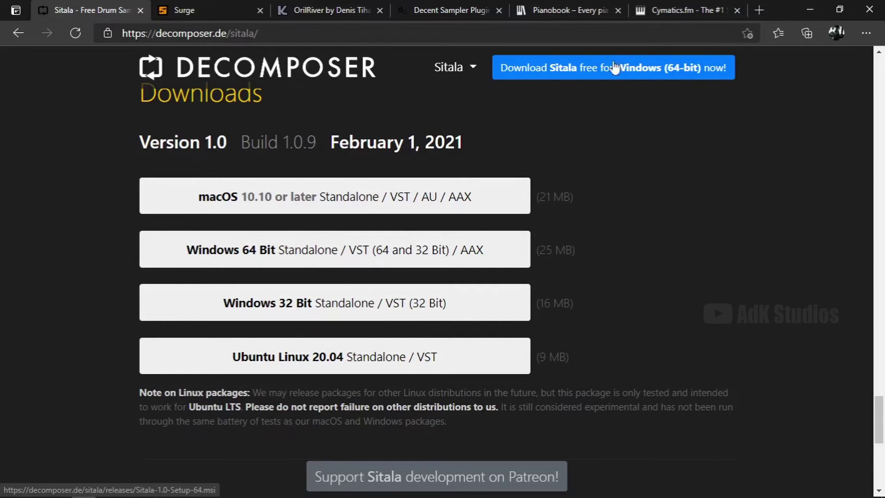
pyautogui.click(628, 73)
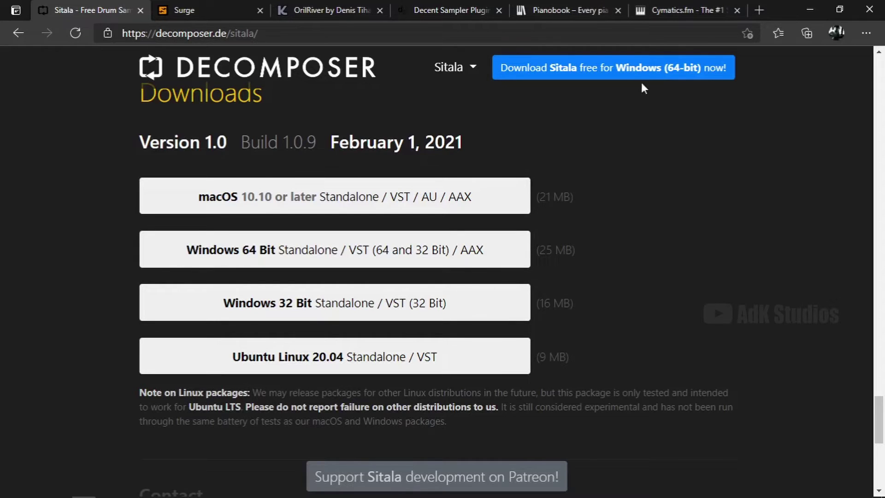
# - Launch the Sitala-1.0-Setup-64 installer from File Explorer
pyautogui.click(812, 9)
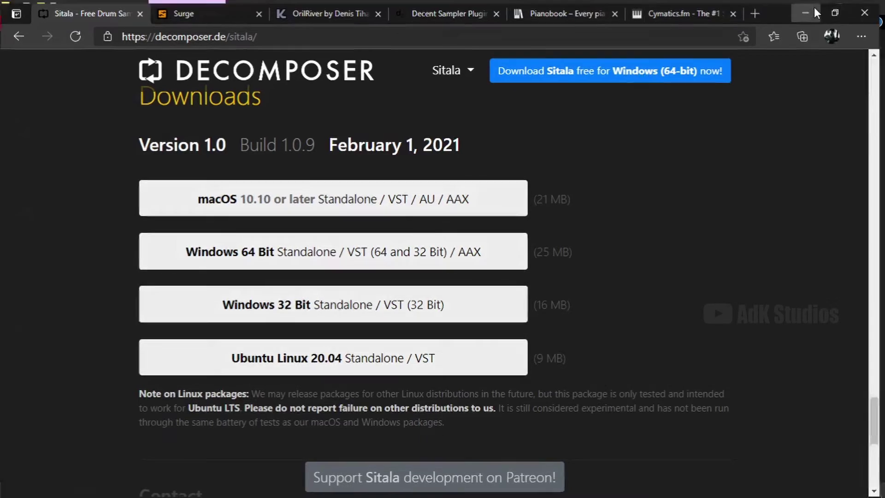
pyautogui.click(193, 101)
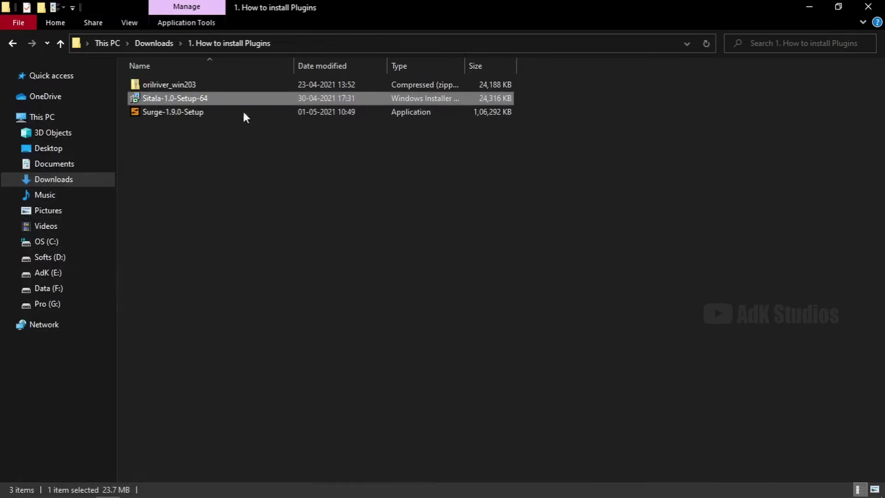
pyautogui.press('Return')
pyautogui.click(814, 10)
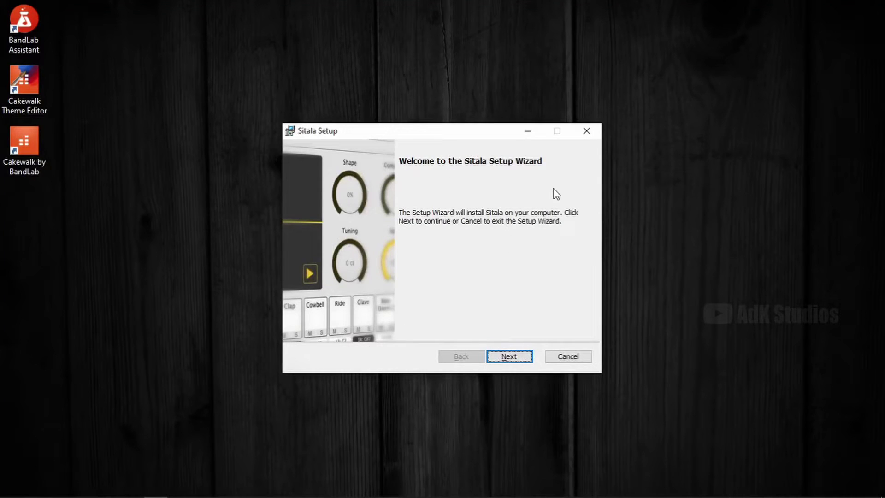
# - Change the kits and standalone install path to D:\Program Files\Sitala\
pyautogui.click(522, 360)
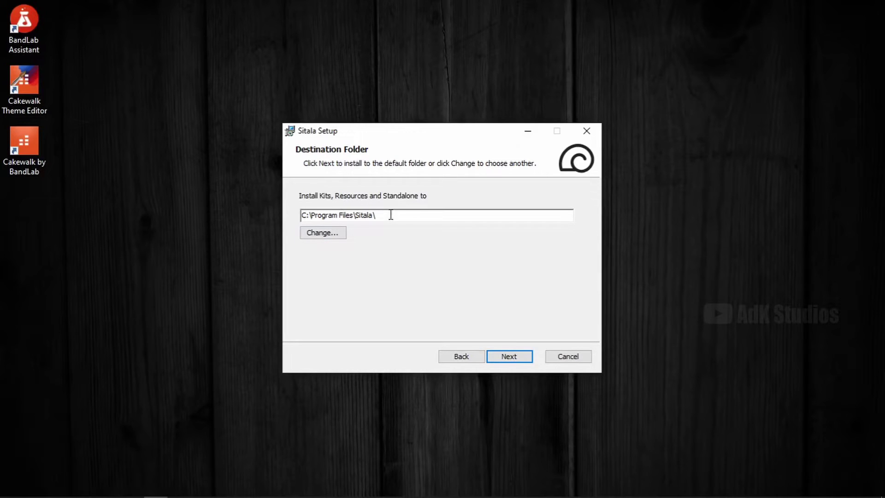
pyautogui.moveTo(307, 215); pyautogui.dragTo(302, 215)
pyautogui.press('BackSpace')
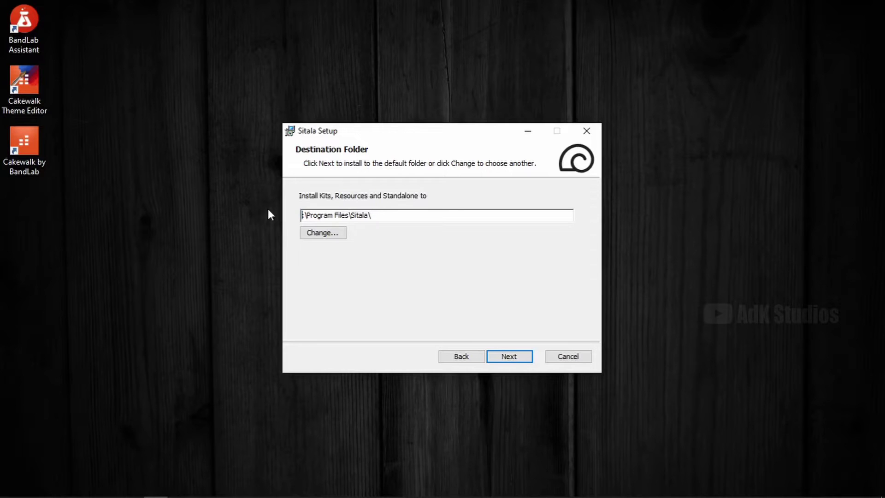
pyautogui.write('D')
pyautogui.click(517, 358)
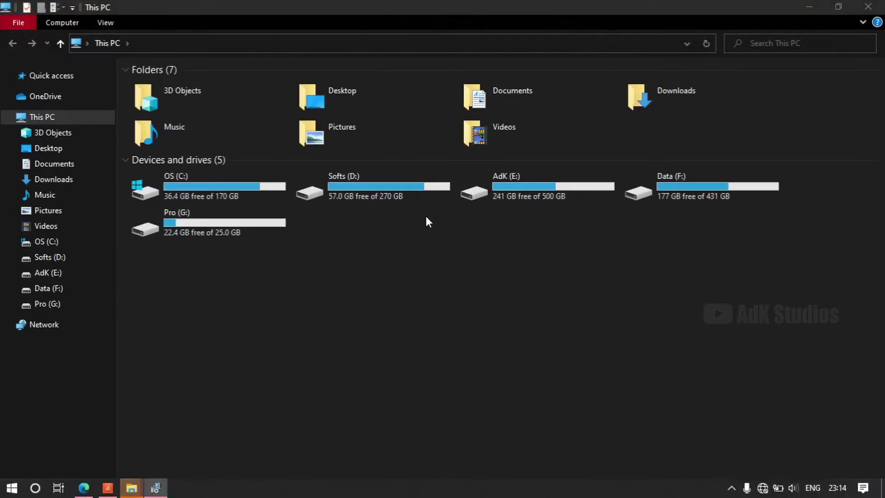
# - Browse to D:\Program Files\VSTPlugins in File Explorer and select its path
pyautogui.doubleClick(389, 193)
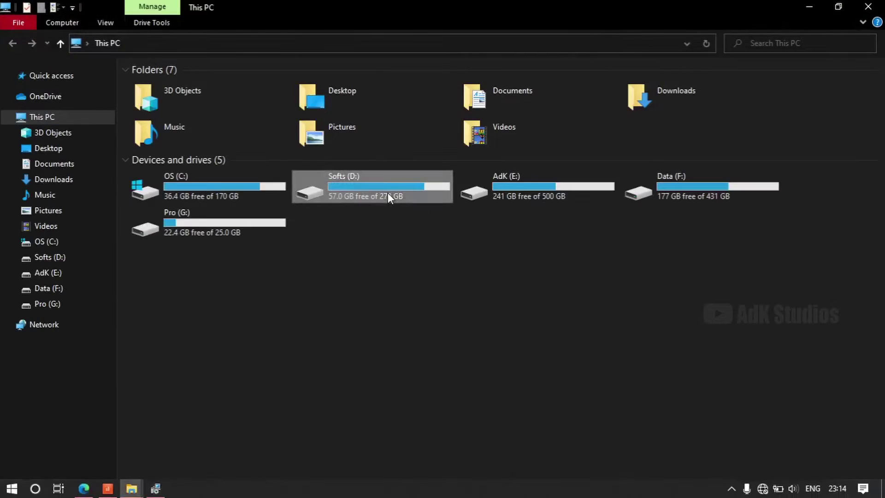
pyautogui.doubleClick(194, 94)
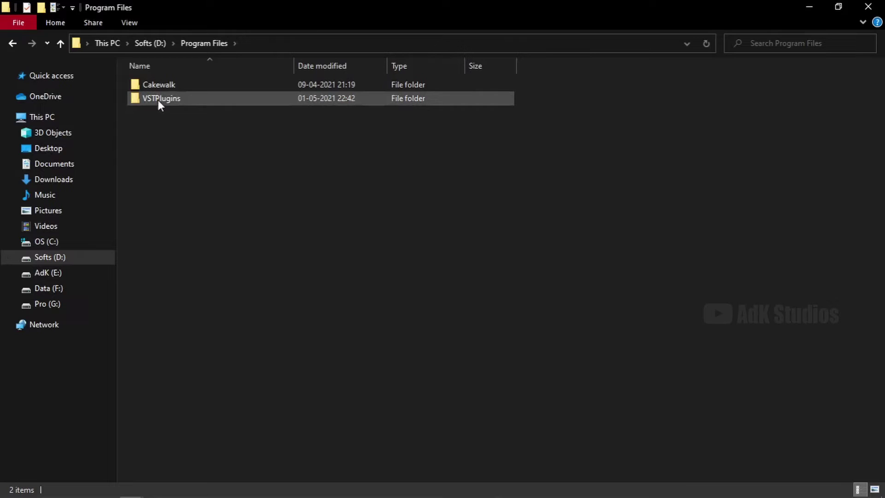
pyautogui.doubleClick(173, 98)
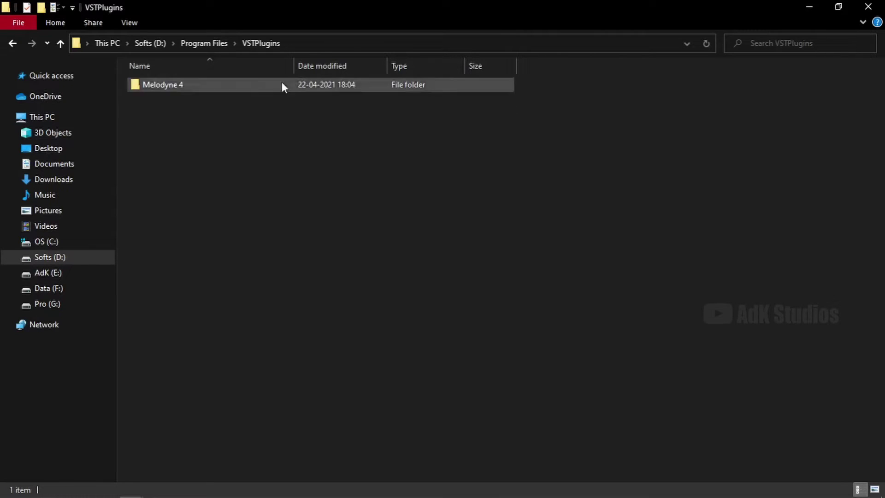
pyautogui.click(328, 40)
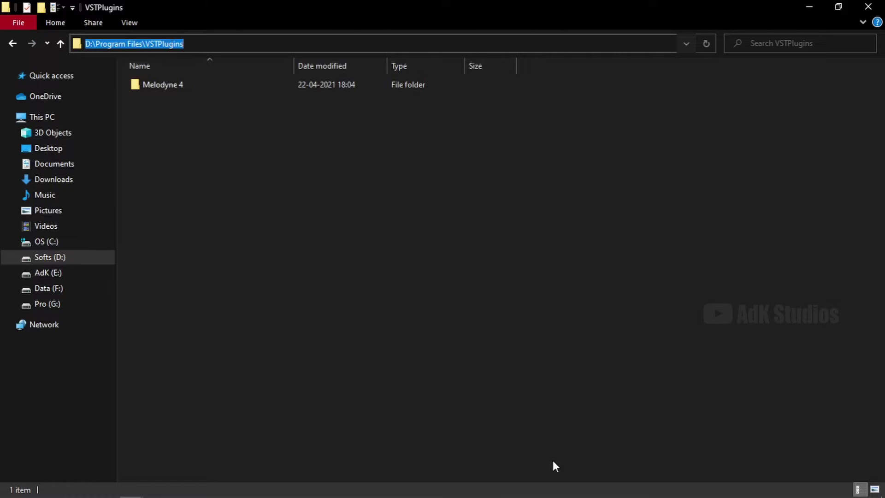
pyautogui.click(156, 487)
# - Set the VST path to D:\Program Files\VstPlugins\ and disable 32-bit VST and AAX installs
pyautogui.doubleClick(305, 214)
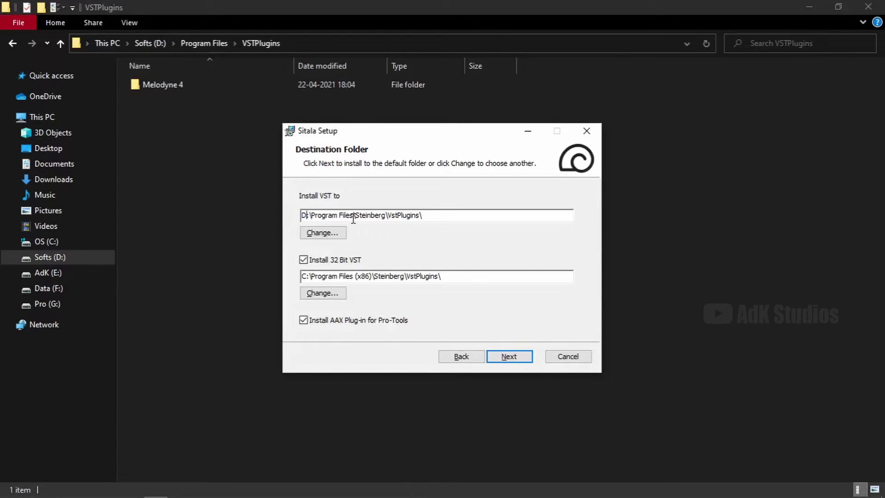
pyautogui.moveTo(354, 214); pyautogui.dragTo(386, 215)
pyautogui.press('Delete')
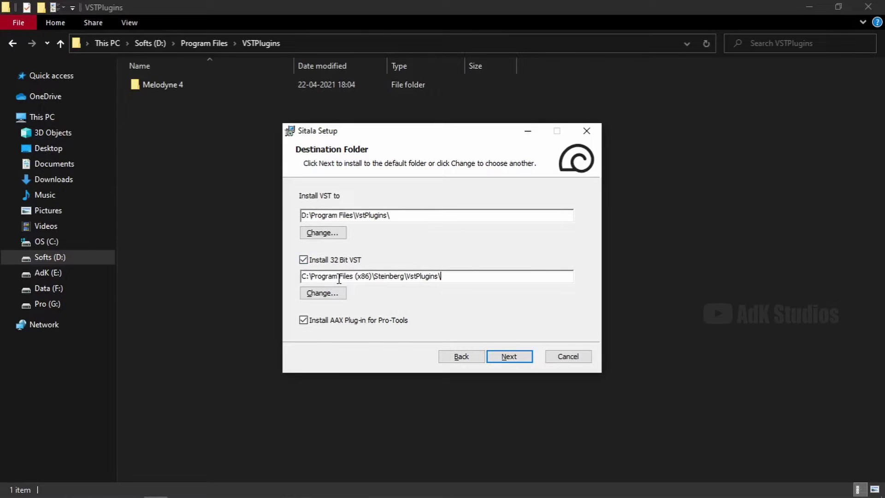
pyautogui.moveTo(372, 277); pyautogui.dragTo(301, 276)
pyautogui.press('Delete')
pyautogui.click(422, 276)
pyautogui.moveTo(422, 277); pyautogui.dragTo(262, 277)
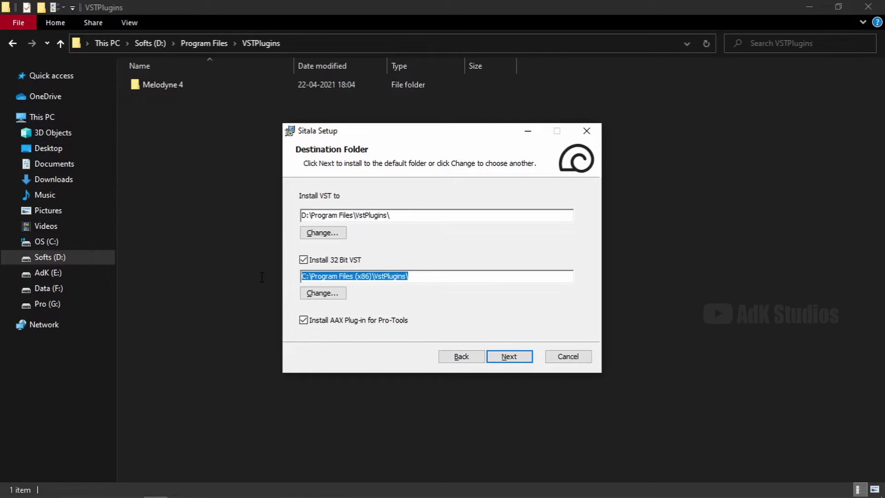
pyautogui.click(438, 277)
pyautogui.moveTo(441, 276); pyautogui.dragTo(293, 270)
pyautogui.click(303, 260)
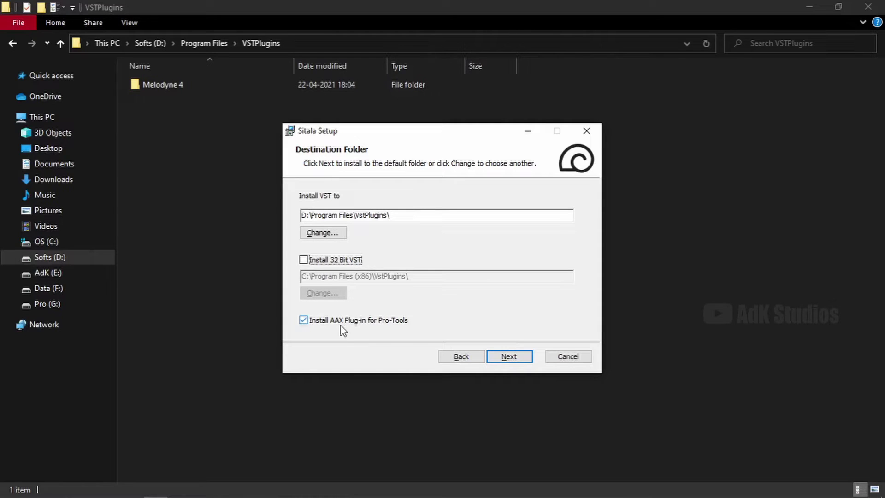
pyautogui.click(303, 320)
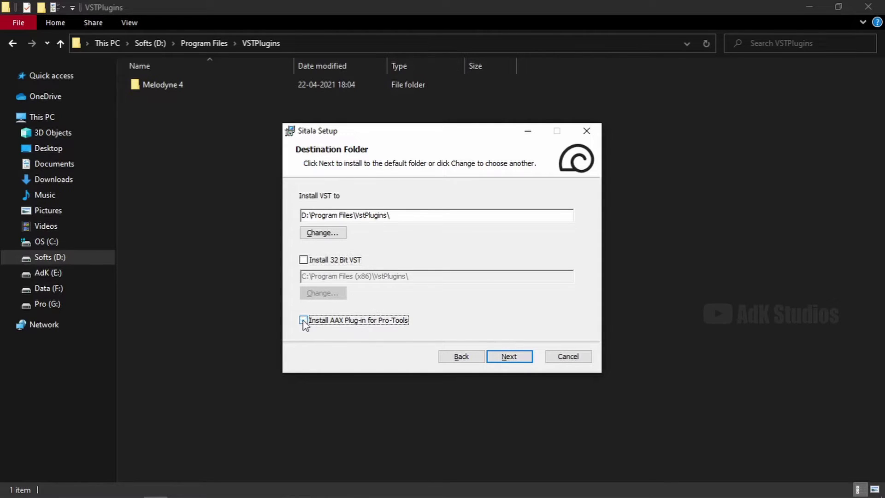
# - Install Sitala with these folders and finish the setup wizard
pyautogui.click(519, 358)
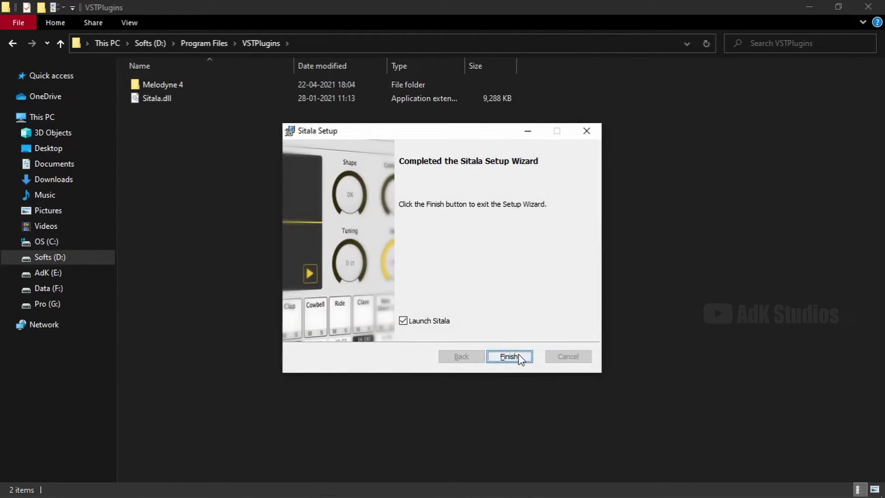
pyautogui.click(405, 321)
pyautogui.click(513, 357)
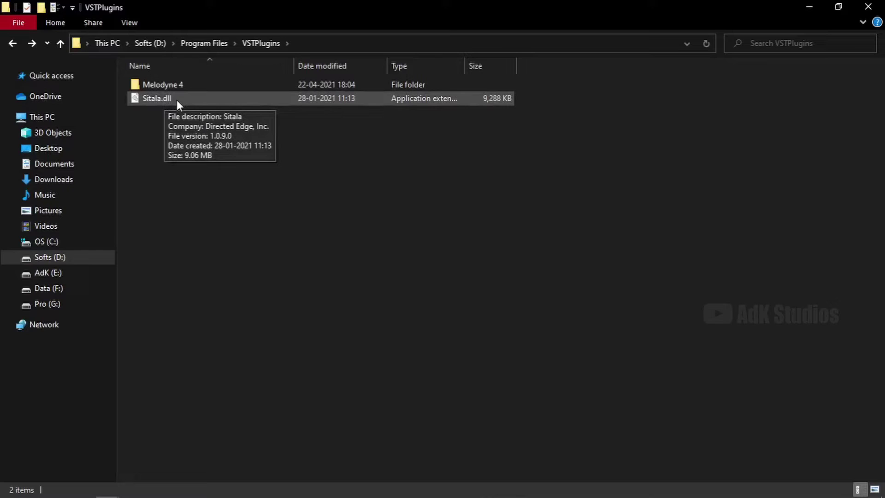
# - Confirm Sitala.dll is in D:\Program Files\VSTPlugins, then return to the browser
pyautogui.click(303, 41)
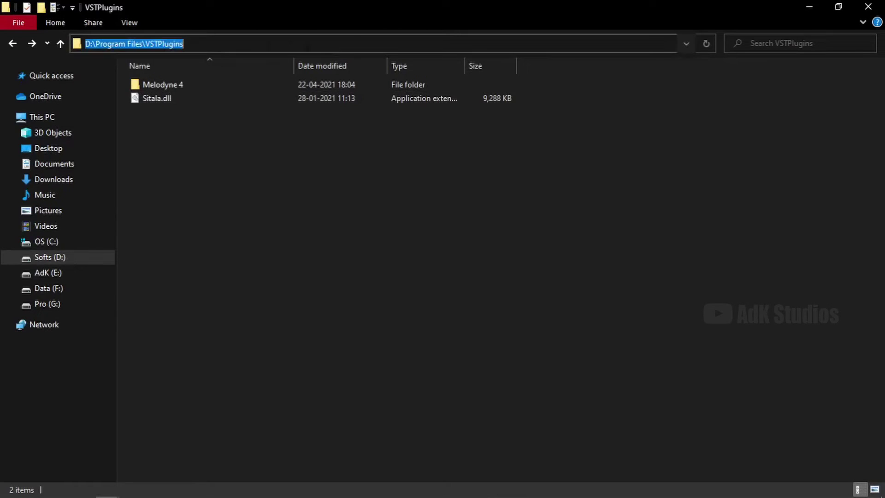
pyautogui.moveTo(184, 43); pyautogui.dragTo(85, 43)
pyautogui.click(199, 133)
pyautogui.click(169, 86)
pyautogui.doubleClick(169, 86)
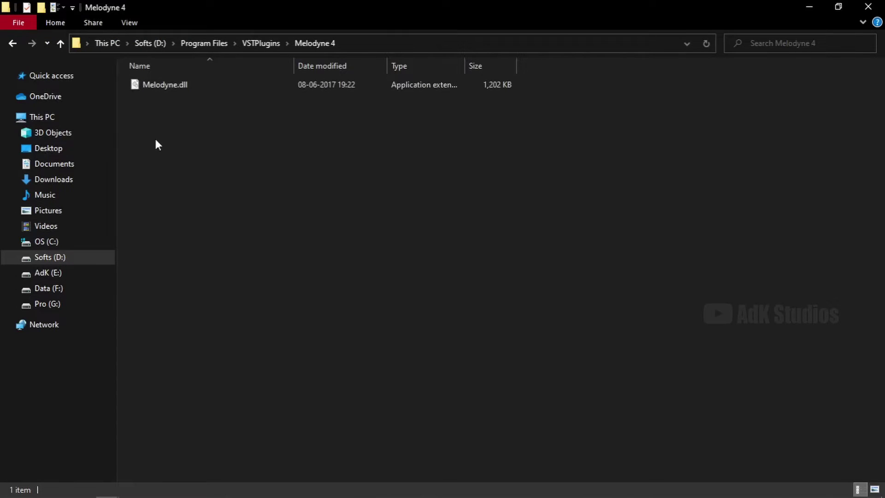
pyautogui.click(12, 43)
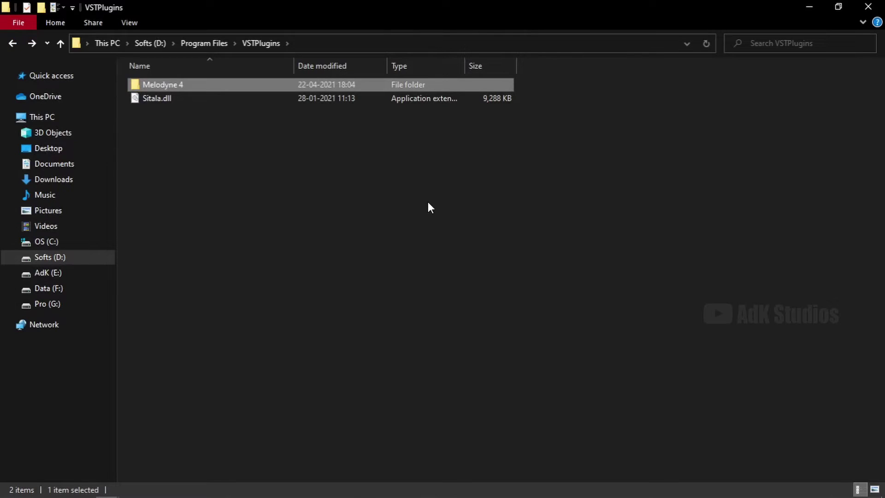
pyautogui.moveTo(163, 179); pyautogui.dragTo(282, 82)
pyautogui.click(515, 198)
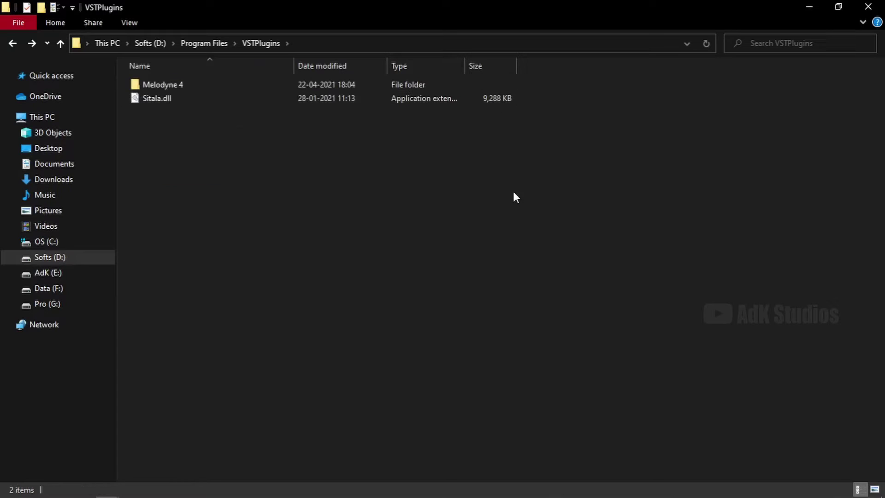
pyautogui.click(869, 6)
# - Close the Sitala website tab and launch the Surge installer
pyautogui.click(84, 487)
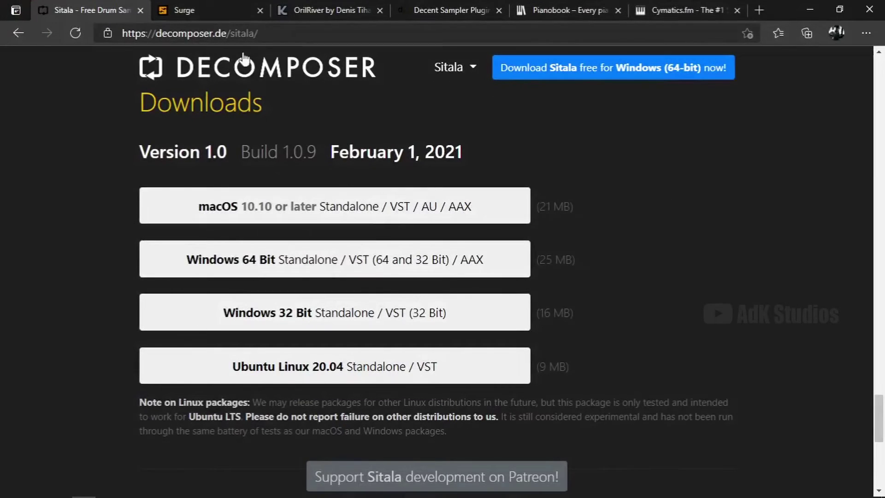
pyautogui.click(140, 10)
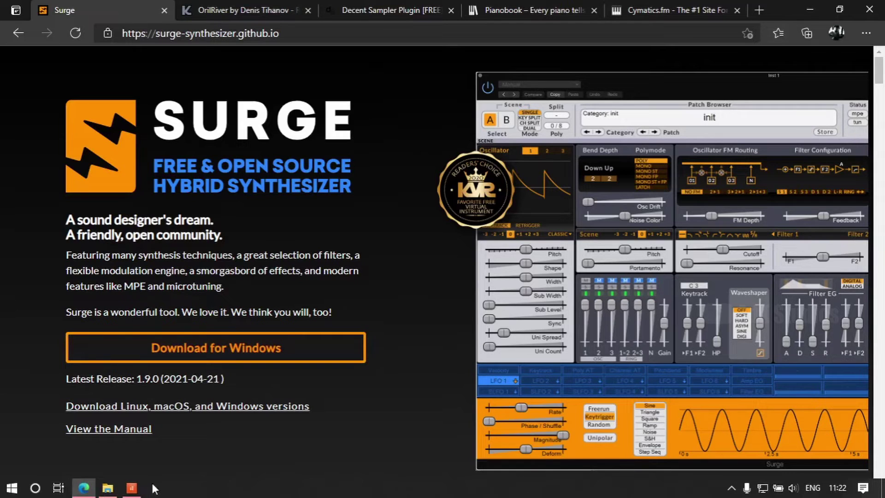
pyautogui.click(107, 488)
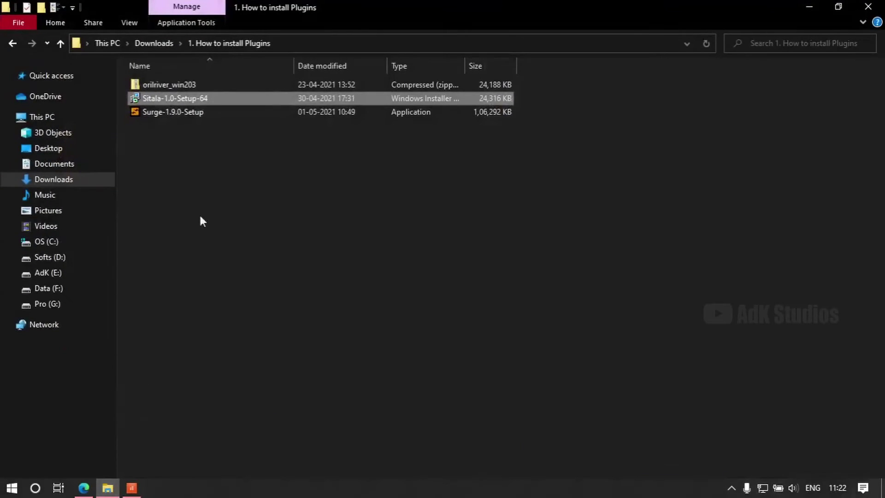
pyautogui.click(203, 113)
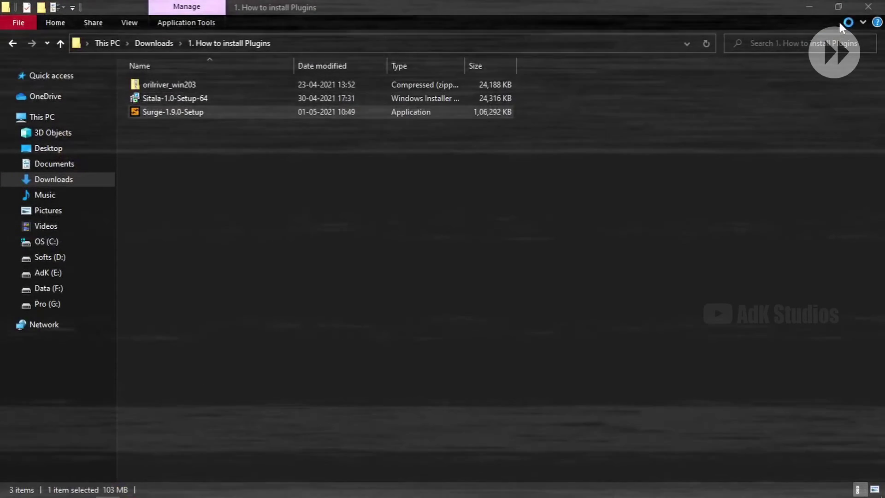
pyautogui.click(809, 7)
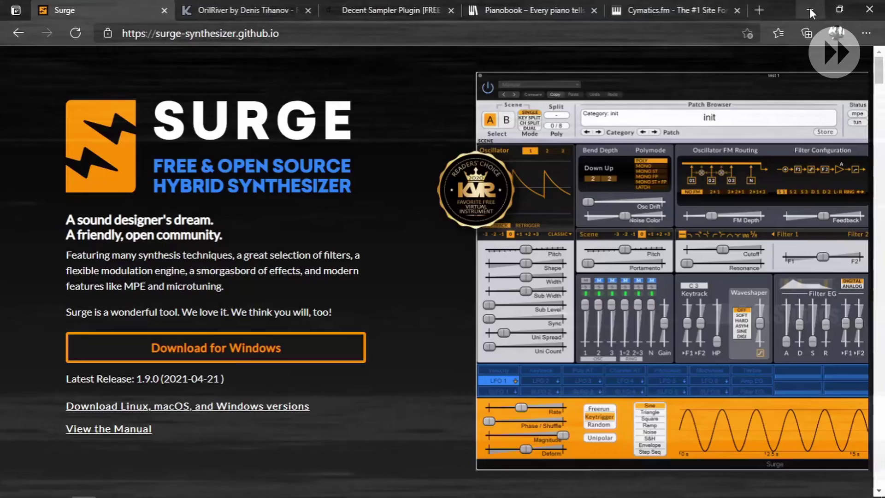
pyautogui.click(809, 7)
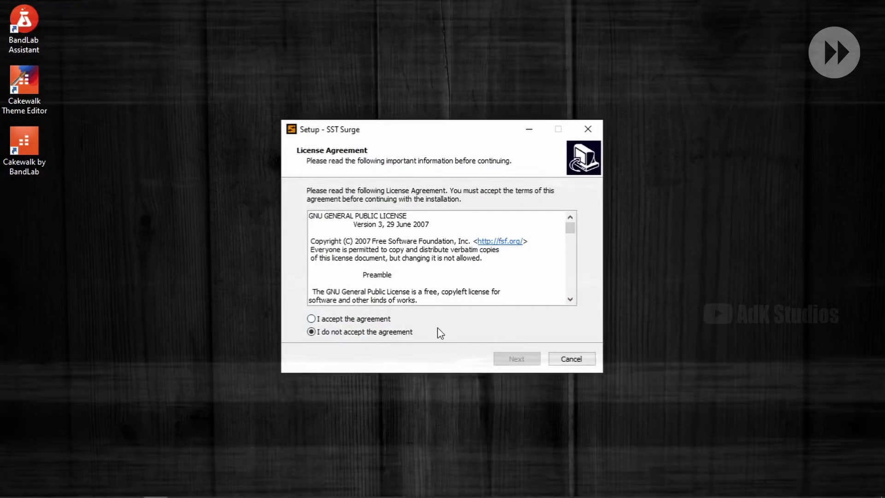
# - Accept the Surge license, install Surge 1.9.0 with default components, and finish
pyautogui.click(348, 319)
pyautogui.click(520, 361)
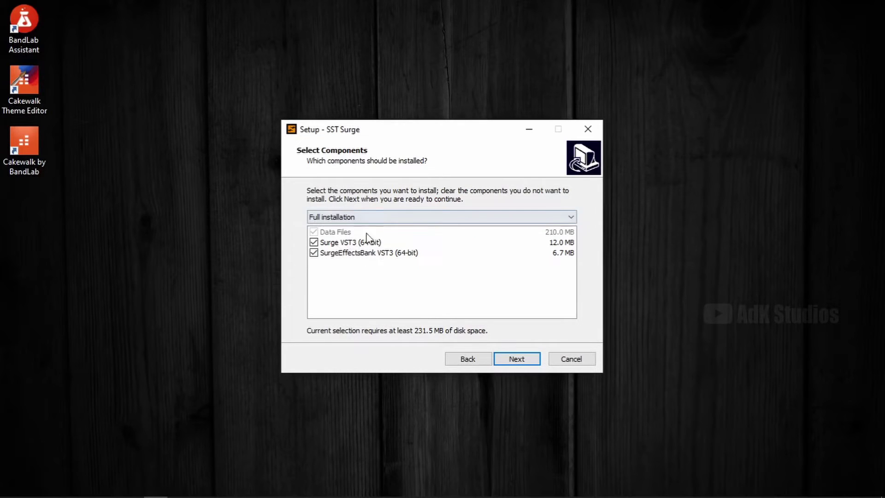
pyautogui.click(524, 361)
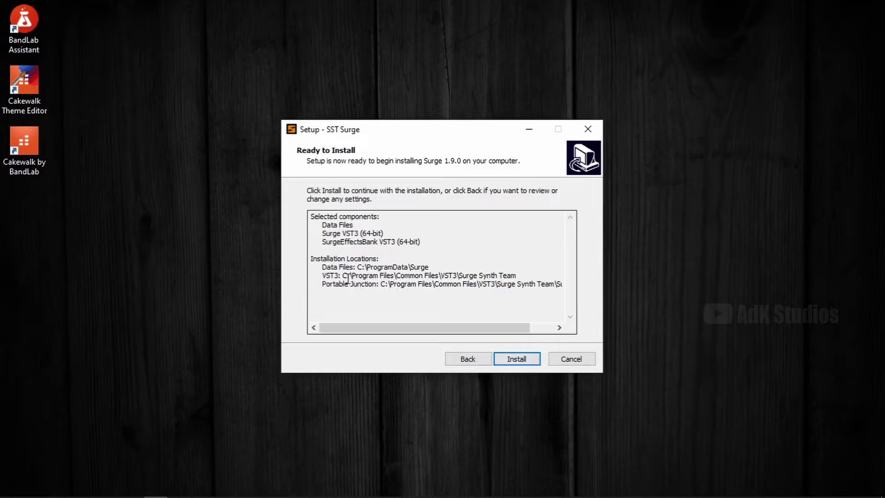
pyautogui.moveTo(343, 276); pyautogui.dragTo(456, 277)
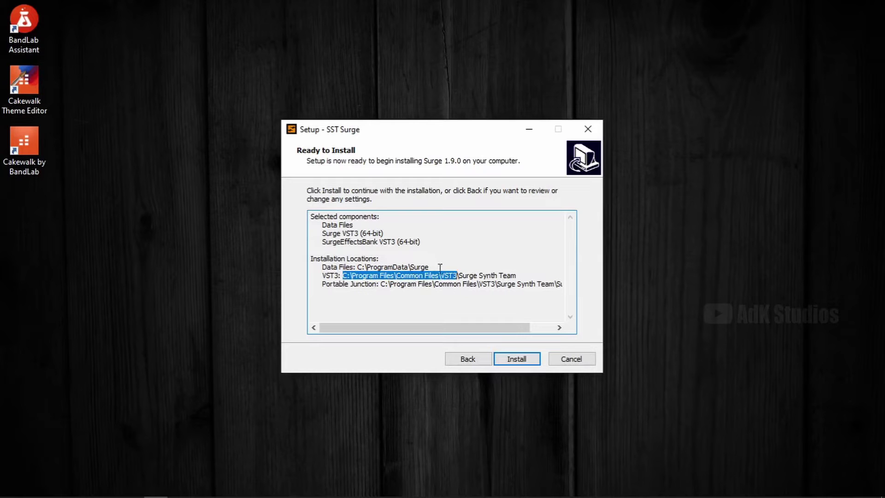
pyautogui.click(529, 361)
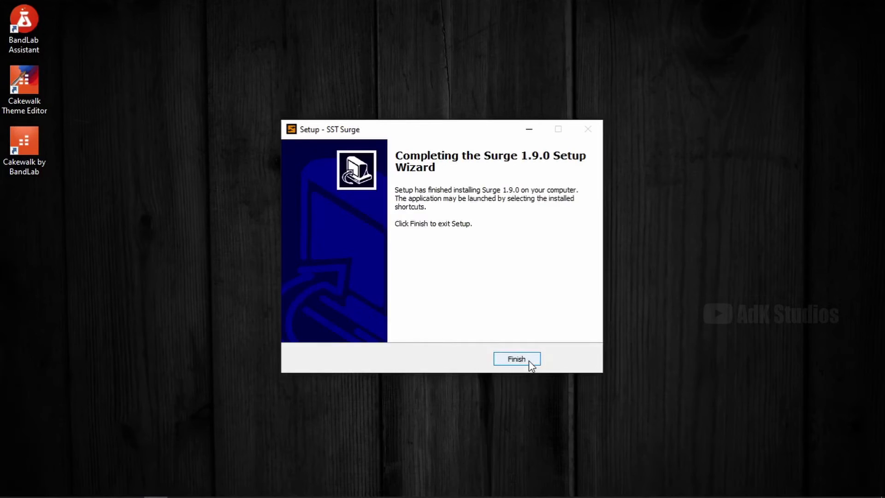
pyautogui.click(517, 359)
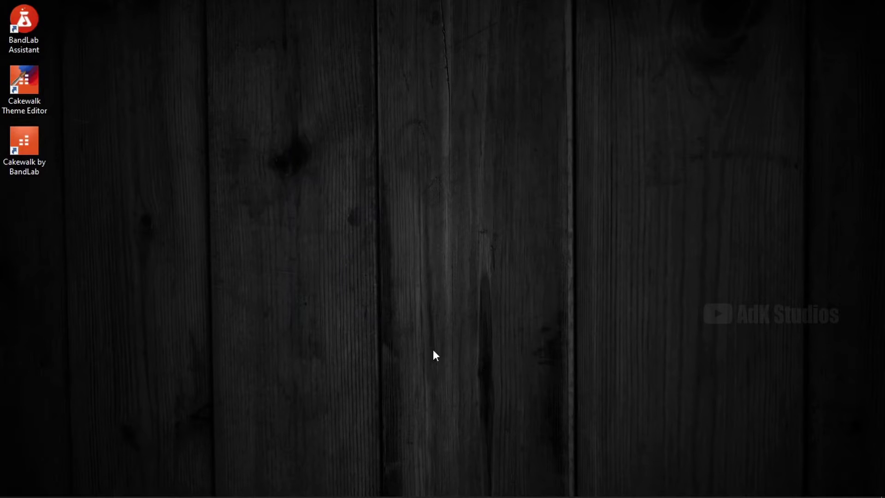
# - Restore Cakewalk, expand Delay, Distortion, Dynamics and EQ effects, and search then clear Melodyne
pyautogui.moveTo(139, 496)
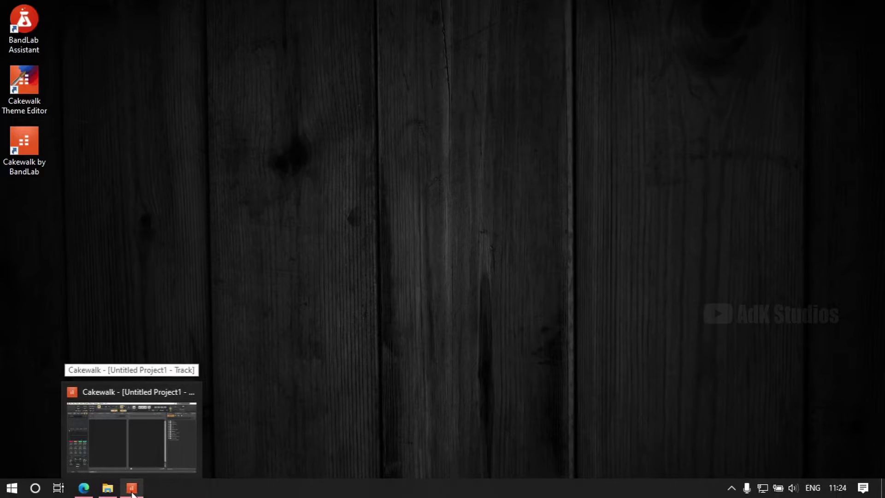
pyautogui.click(146, 450)
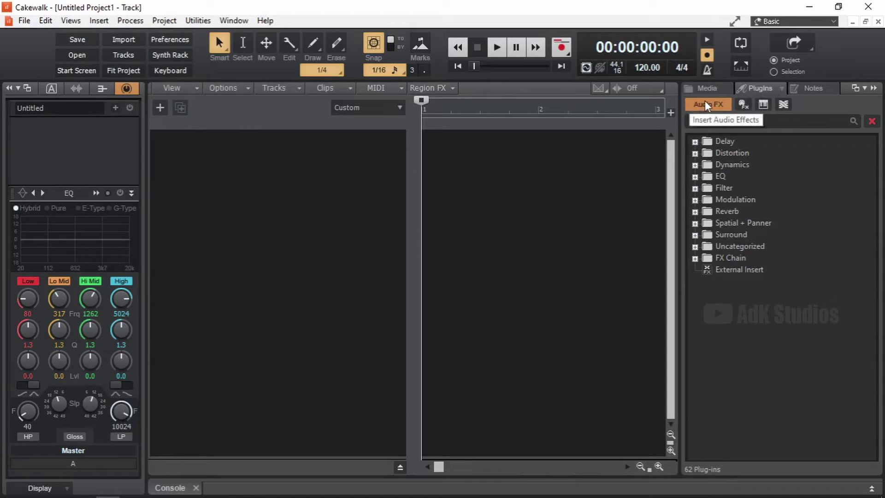
pyautogui.click(695, 142)
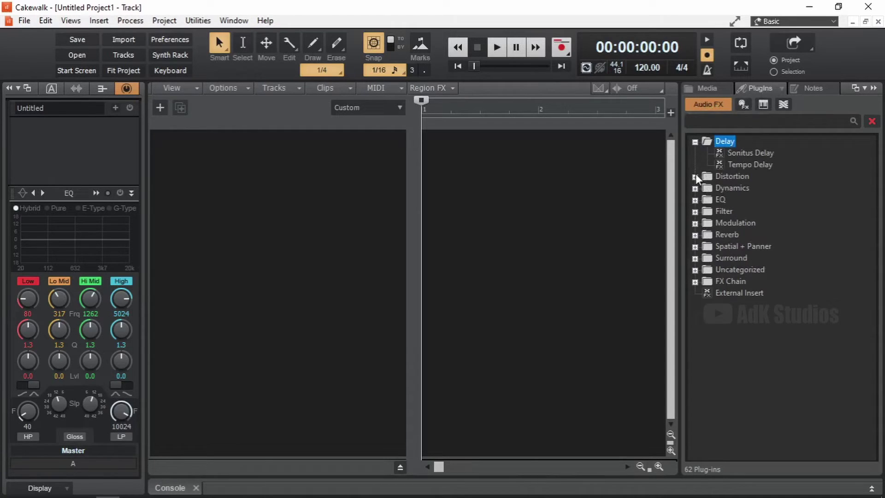
pyautogui.click(695, 176)
pyautogui.click(695, 211)
pyautogui.click(695, 281)
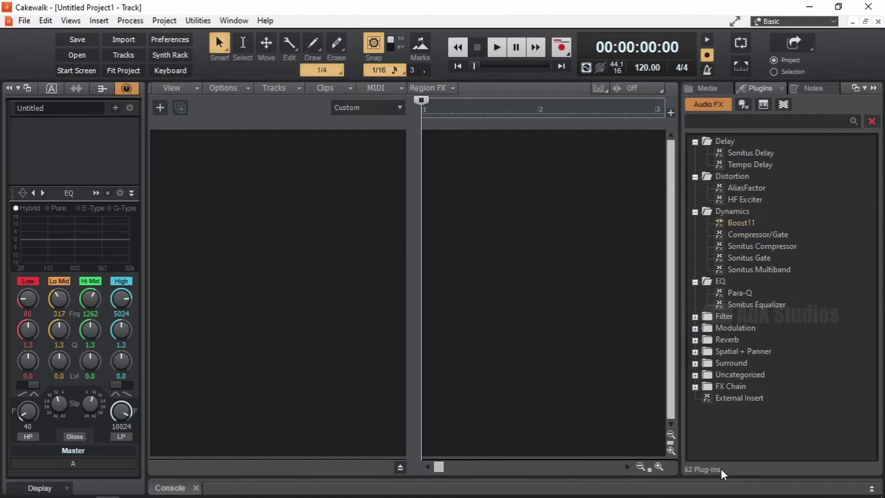
pyautogui.click(743, 123)
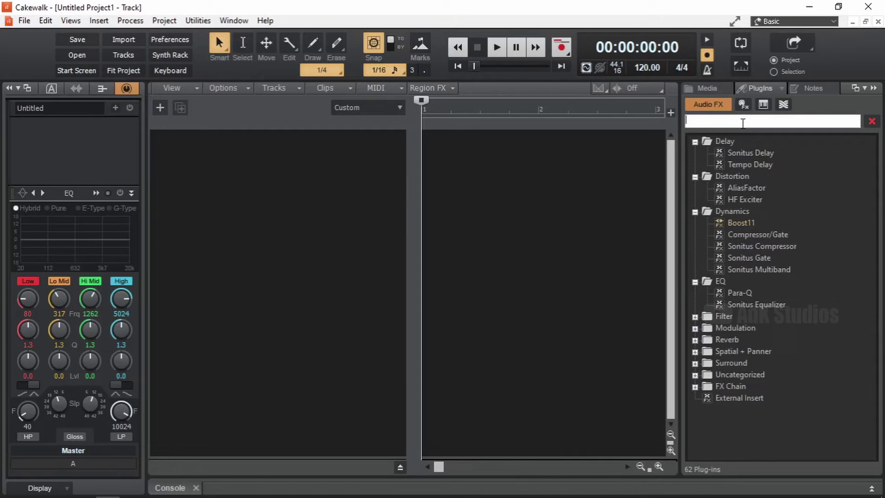
pyautogui.write('Melodyne')
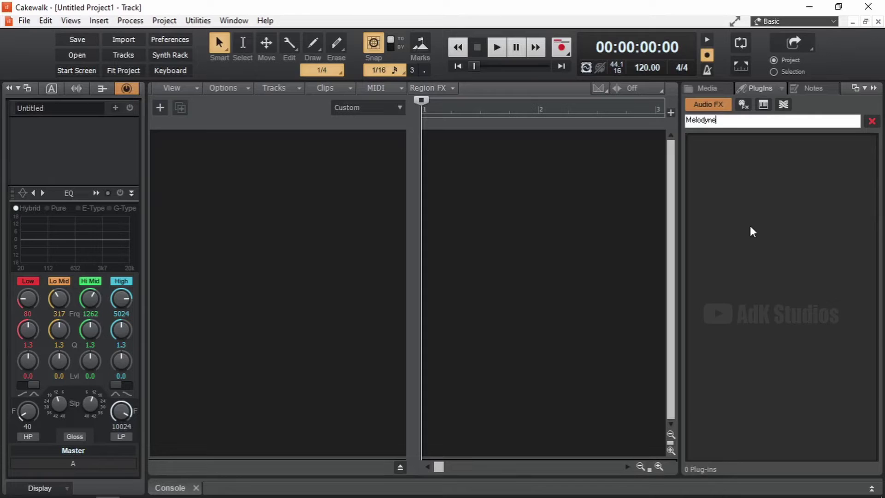
pyautogui.click(872, 121)
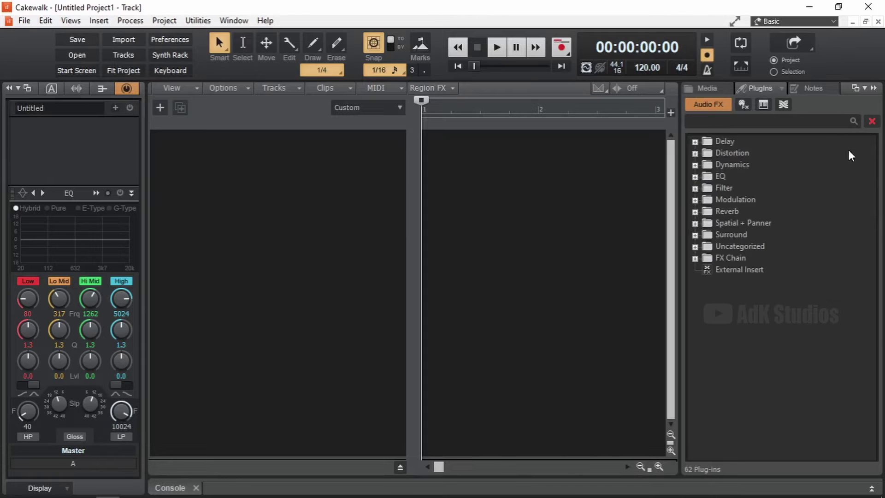
# - Switch to Instruments and expand the Bass, Drums, Piano, General MIDI and Strings folders
pyautogui.click(763, 104)
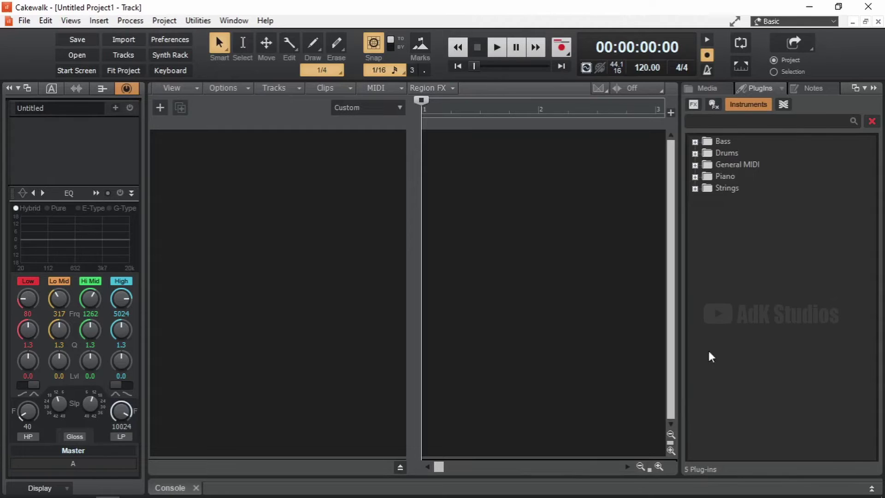
pyautogui.click(695, 142)
pyautogui.click(695, 164)
pyautogui.click(695, 199)
pyautogui.click(695, 189)
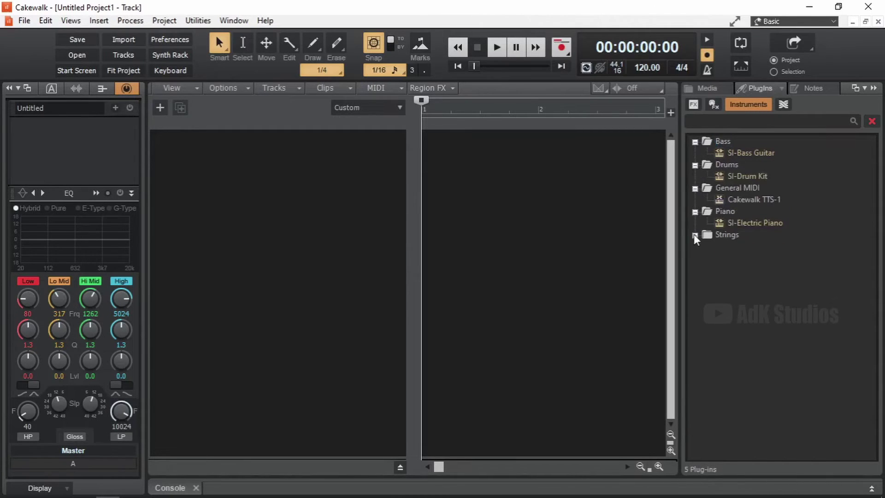
pyautogui.click(695, 235)
pyautogui.click(53, 24)
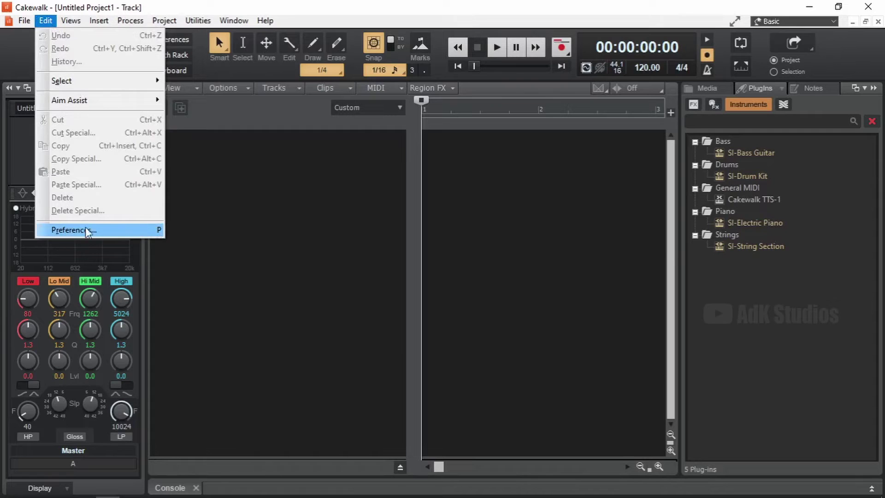
# - Add D:\Program Files\VSTPlugins as a VST scan folder in Preferences
pyautogui.click(142, 229)
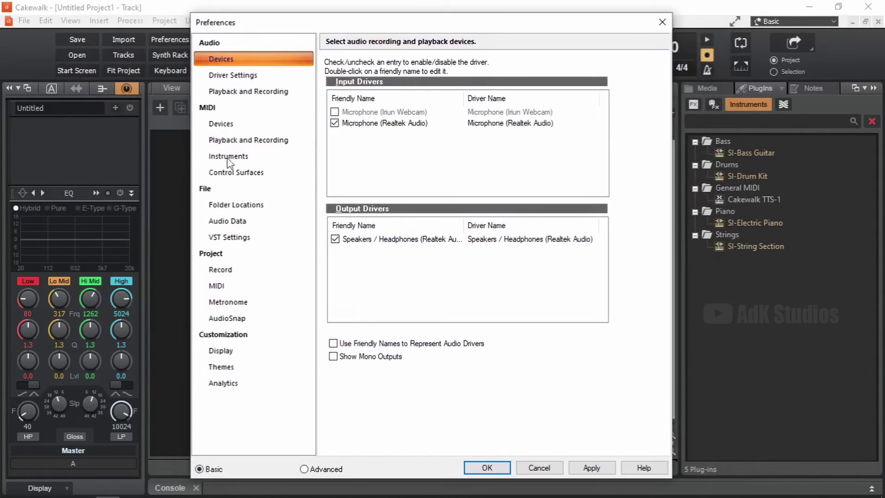
pyautogui.click(227, 238)
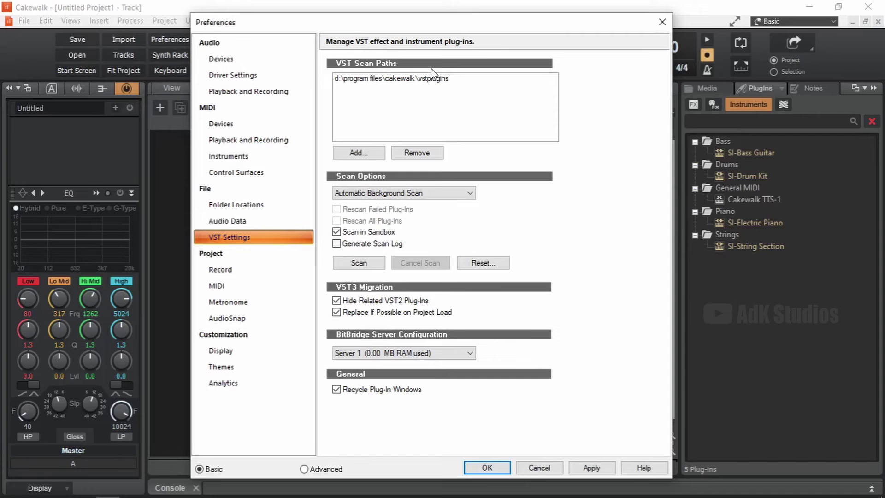
pyautogui.click(365, 152)
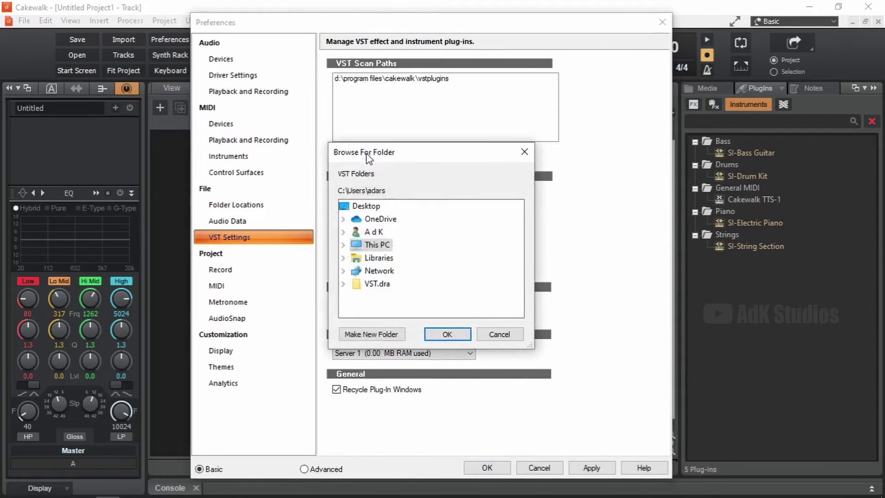
pyautogui.click(362, 243)
pyautogui.click(343, 243)
pyautogui.scroll(-2, 399, 251)
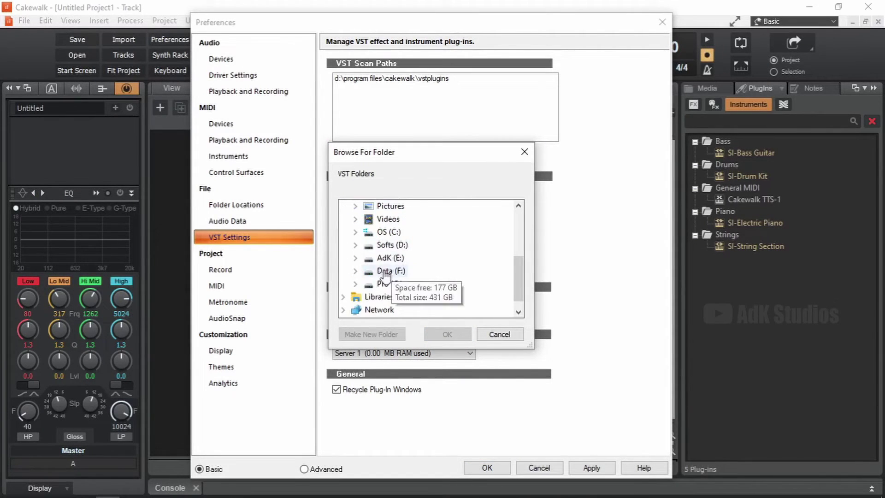
pyautogui.click(376, 244)
pyautogui.scroll(-1, 413, 259)
pyautogui.click(409, 247)
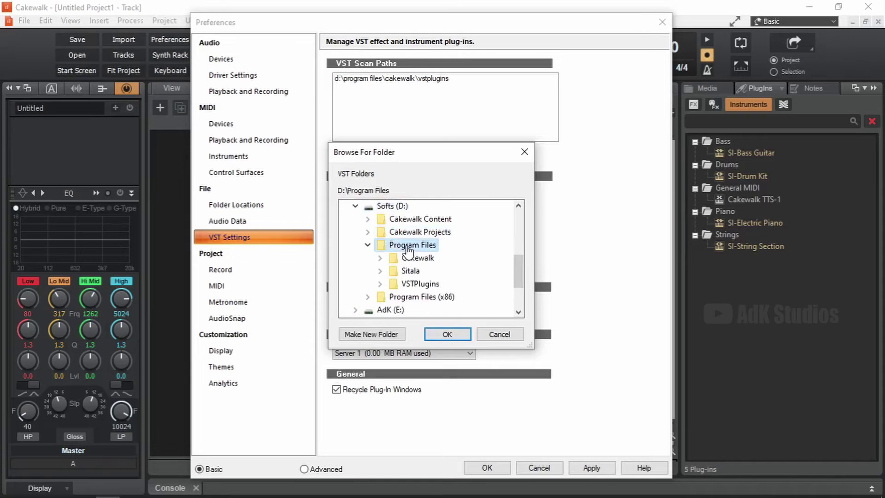
pyautogui.click(414, 283)
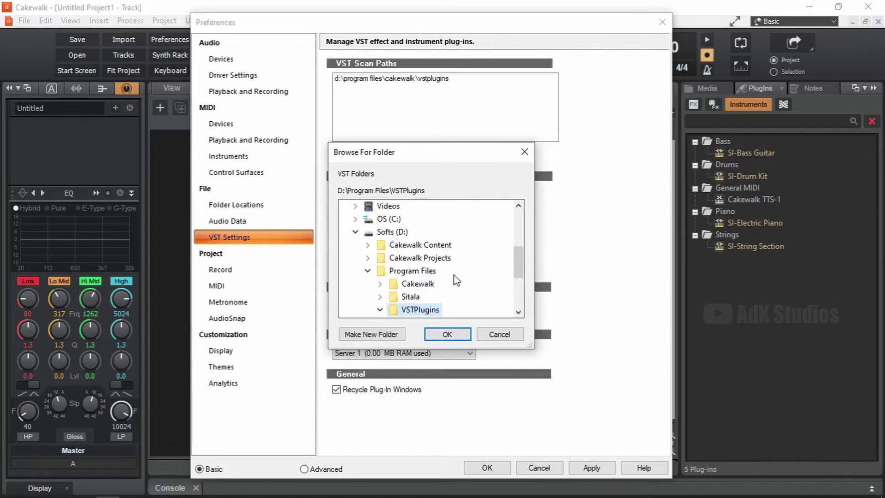
pyautogui.click(450, 335)
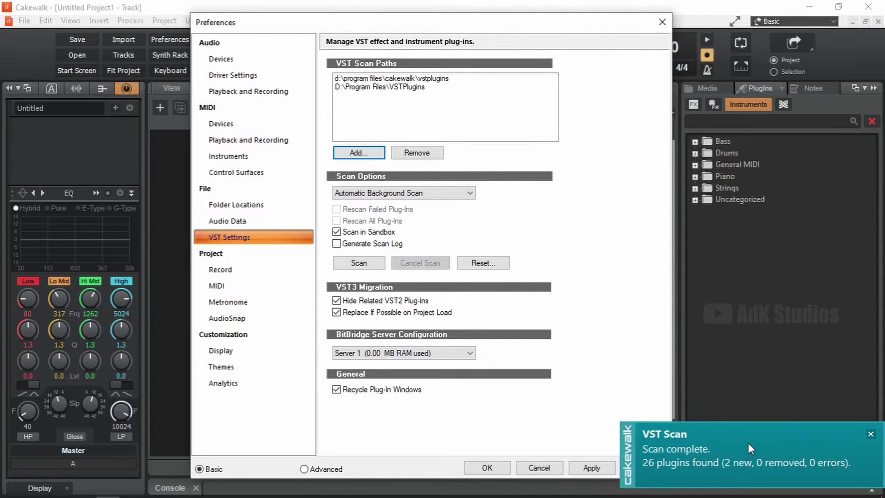
# - Add C:\Program Files\Common Files\VST3 as a second VST scan folder
pyautogui.click(367, 154)
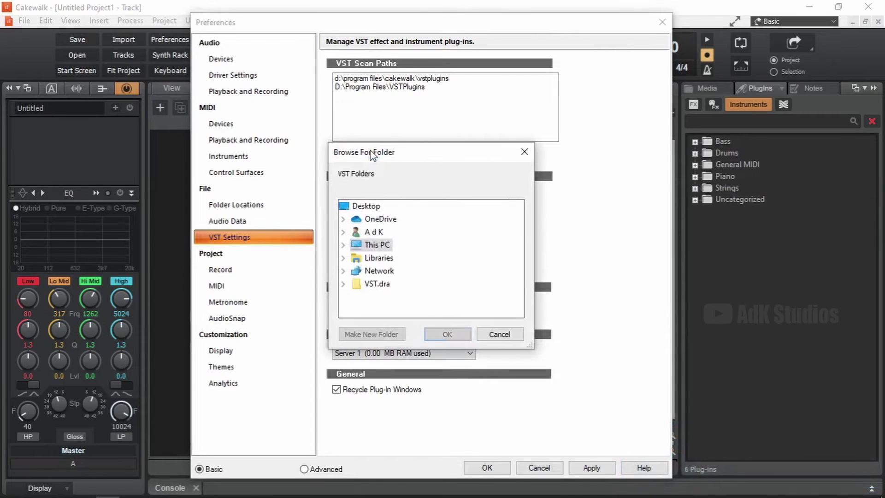
pyautogui.click(347, 245)
pyautogui.scroll(-1, 350, 250)
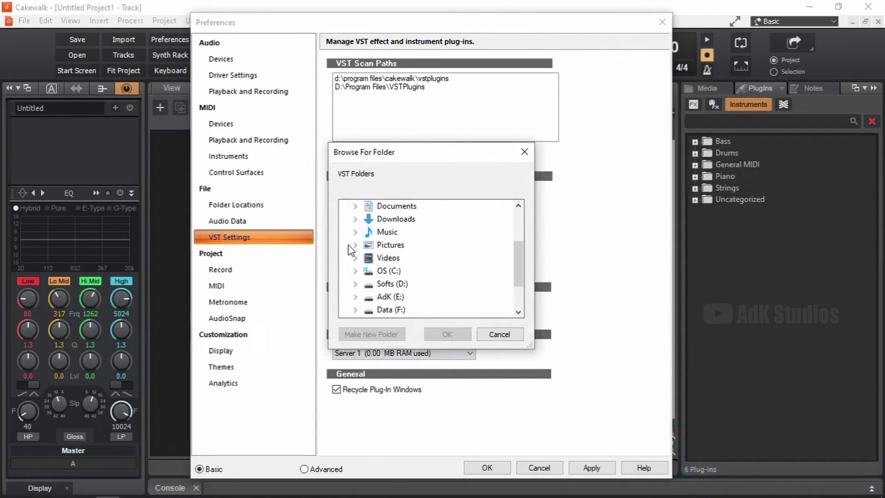
pyautogui.doubleClick(389, 271)
pyautogui.scroll(-2, 435, 249)
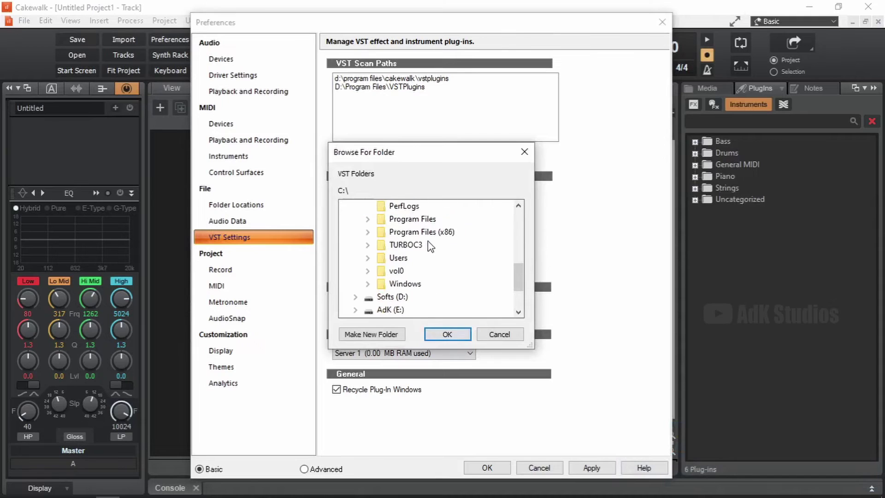
pyautogui.doubleClick(408, 219)
pyautogui.scroll(-3, 438, 260)
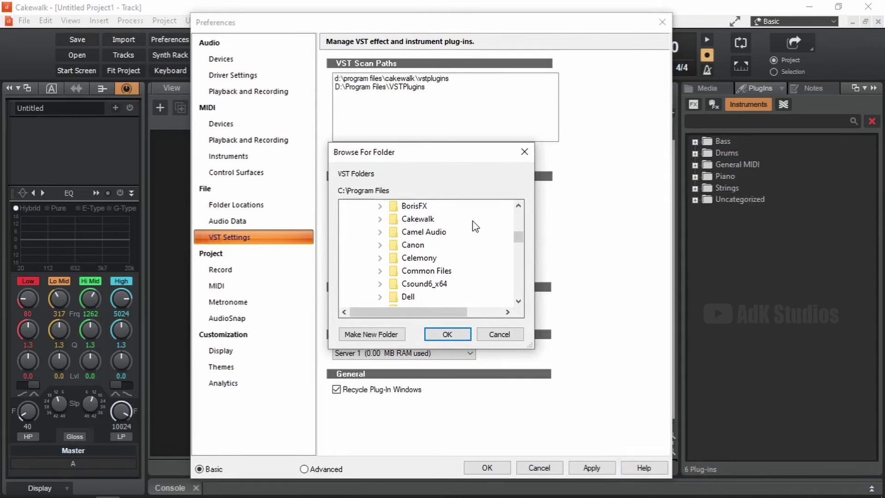
pyautogui.doubleClick(438, 269)
pyautogui.scroll(-3, 463, 261)
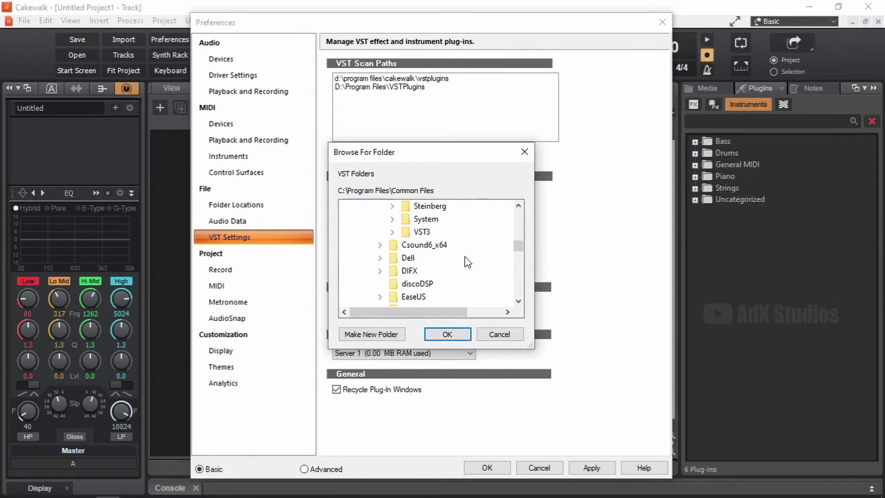
pyautogui.doubleClick(421, 231)
pyautogui.click(460, 338)
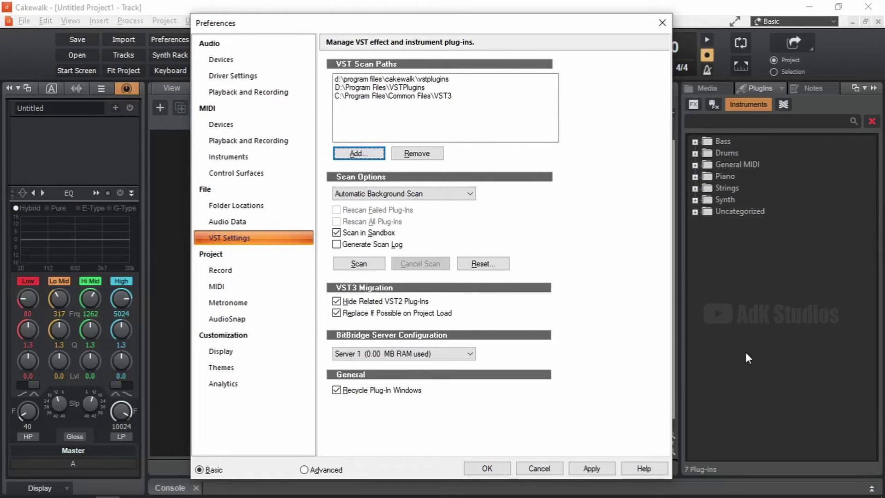
# - Move Sitala from Uncategorized to the Drums category and expand Synth to reveal Surge
pyautogui.click(497, 468)
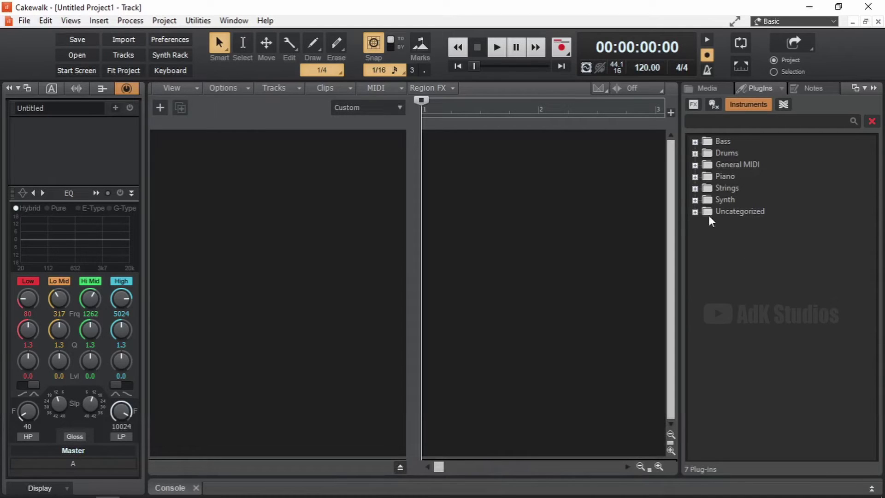
pyautogui.click(695, 212)
pyautogui.doubleClick(737, 222)
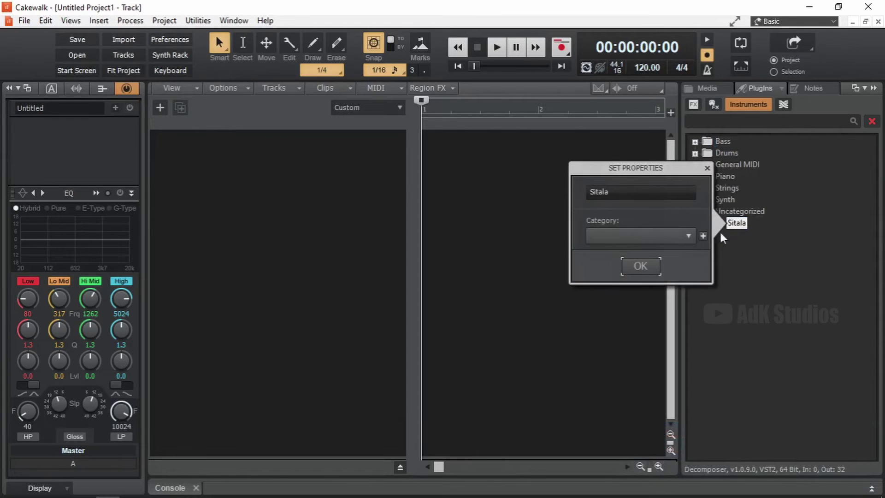
pyautogui.click(689, 236)
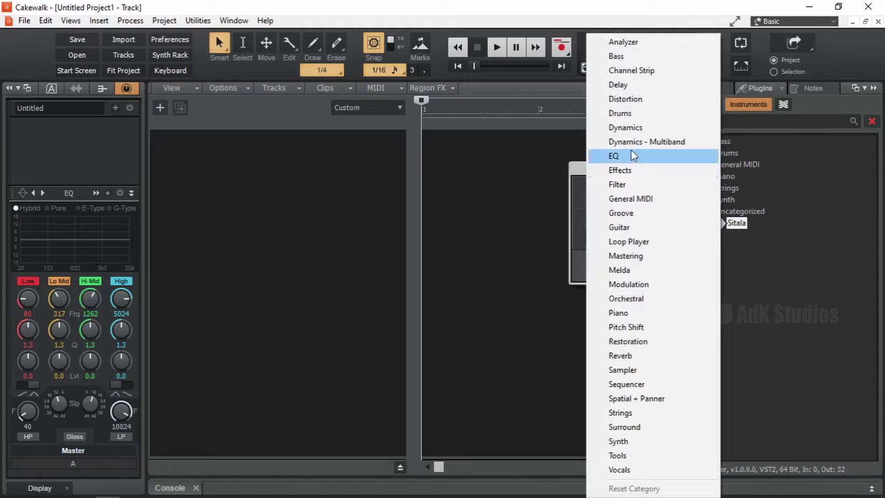
pyautogui.click(631, 113)
pyautogui.click(641, 266)
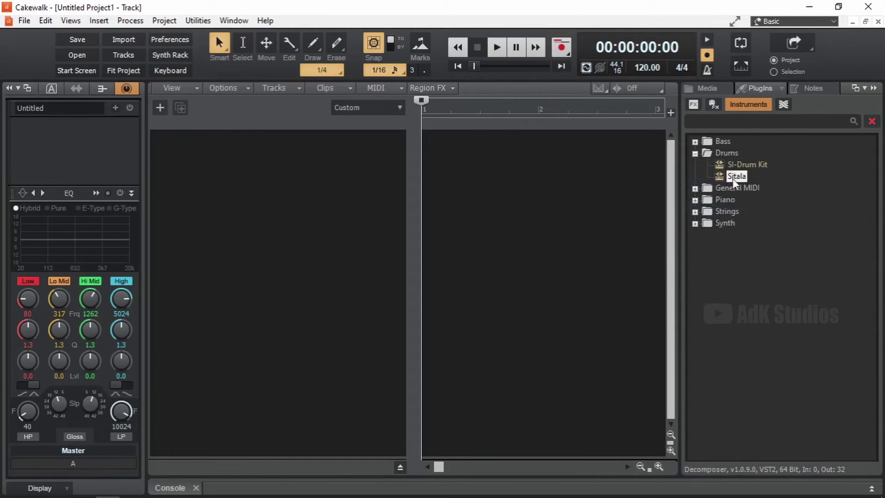
pyautogui.doubleClick(738, 178)
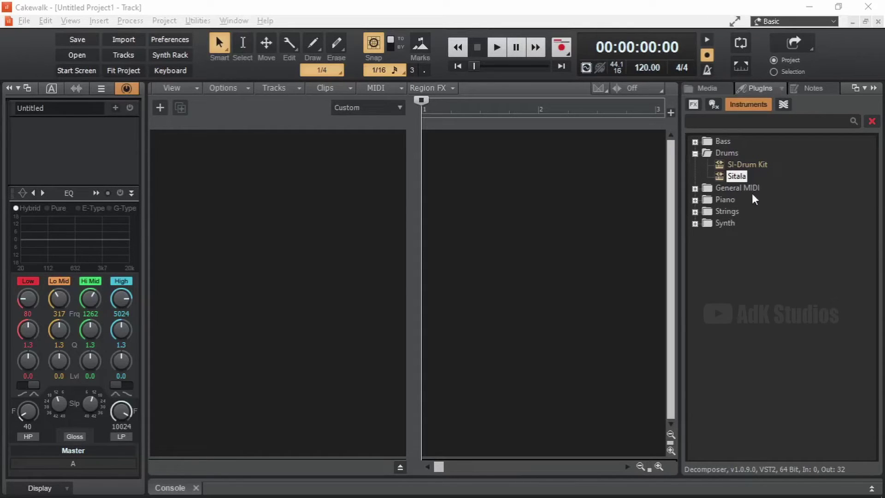
pyautogui.click(695, 222)
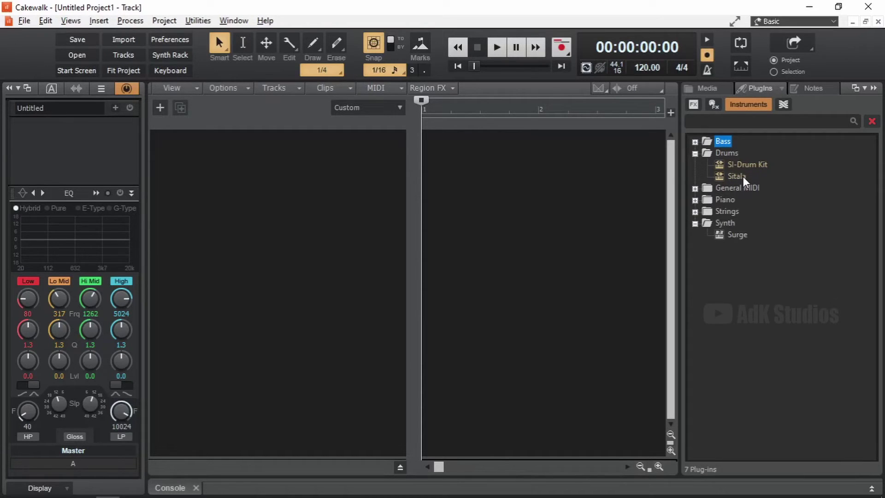
# - Switch to Audio FX and search 'Melodyne', finding it under Pitch Shift
pyautogui.click(690, 106)
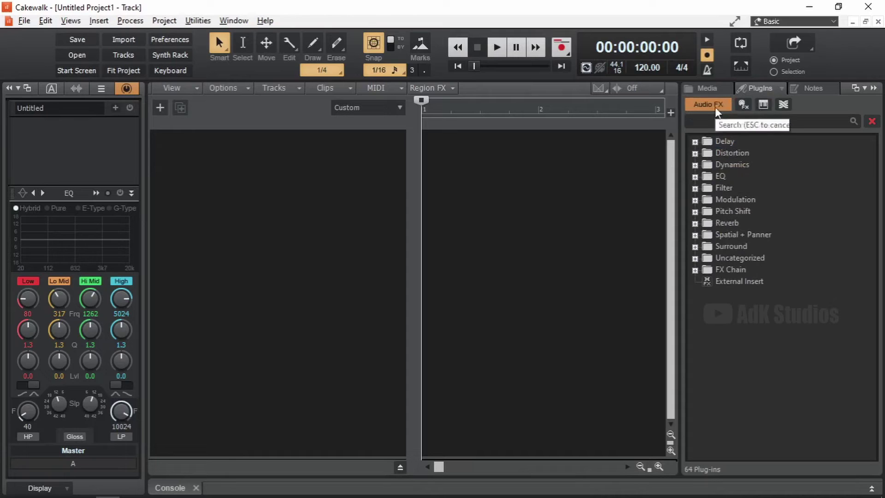
pyautogui.click(748, 120)
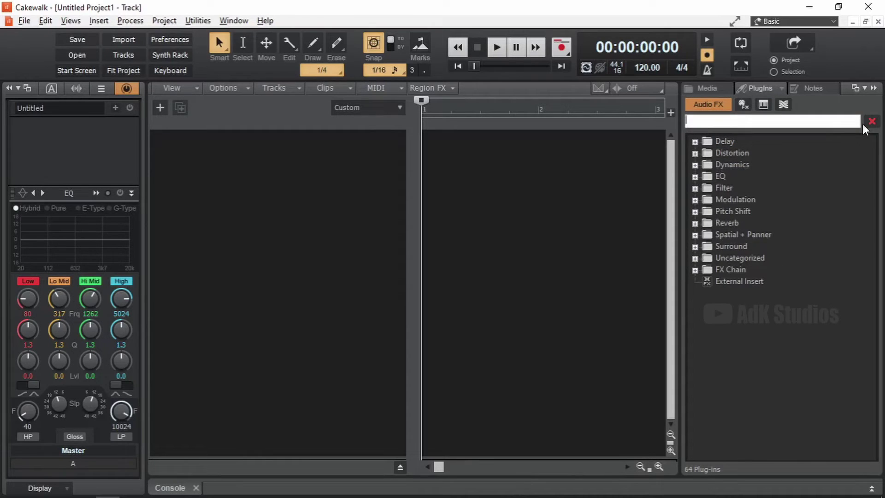
pyautogui.write('Melodyne')
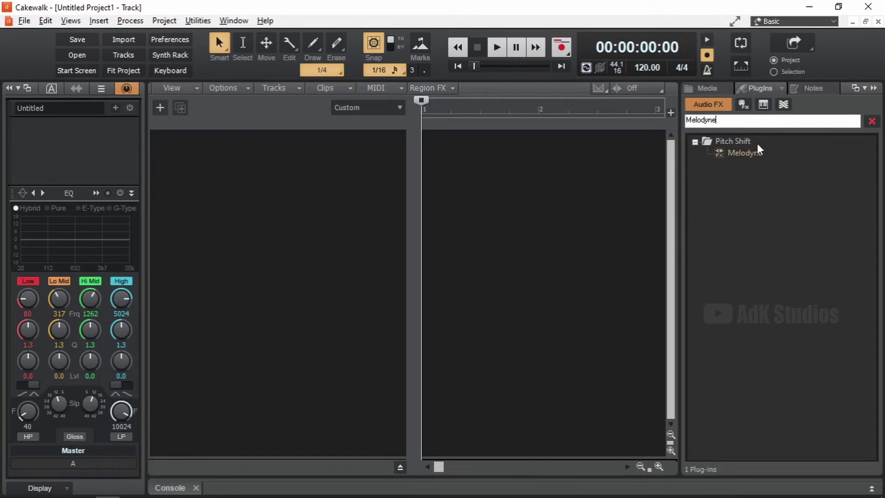
pyautogui.press('Return')
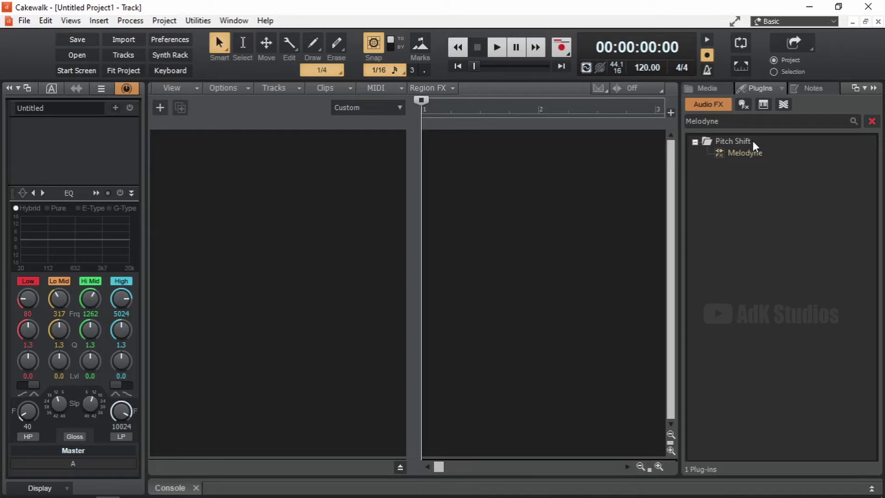
# - From the VST scan-path folder chooser, create a VSTPlugins folder inside D:\Program Files (x86)
pyautogui.press('p')
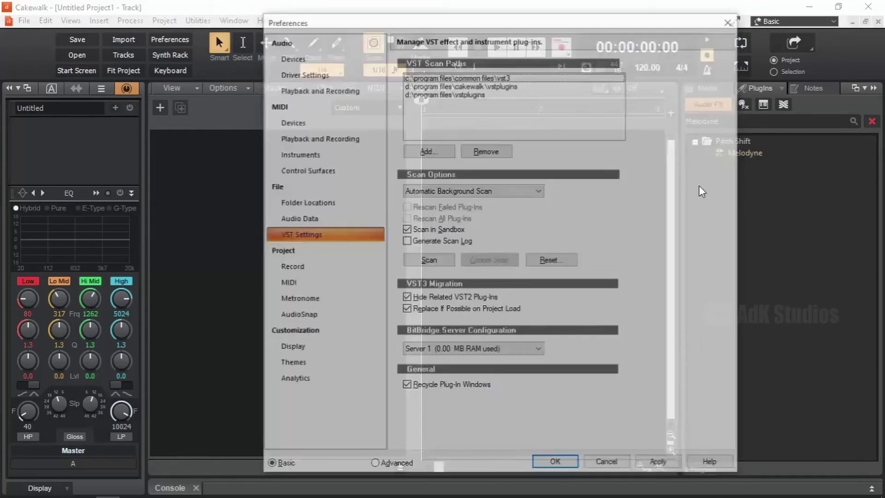
pyautogui.click(432, 152)
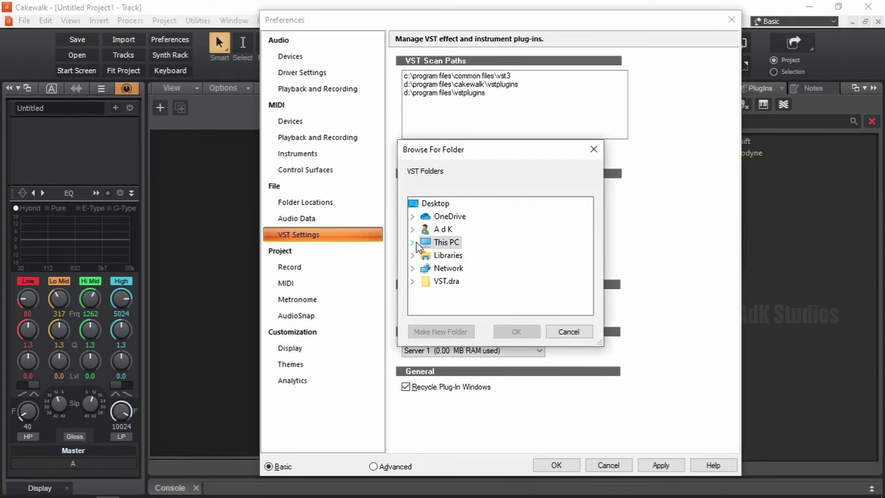
pyautogui.click(413, 243)
pyautogui.scroll(-2, 497, 226)
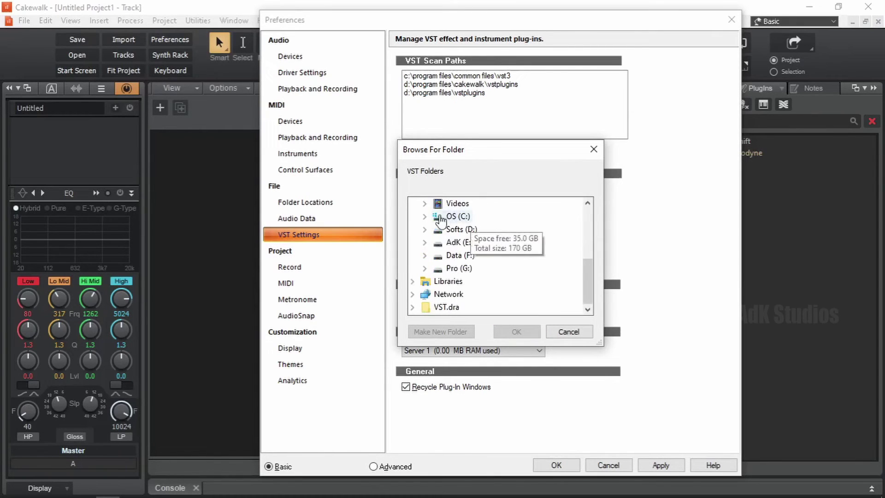
pyautogui.click(425, 229)
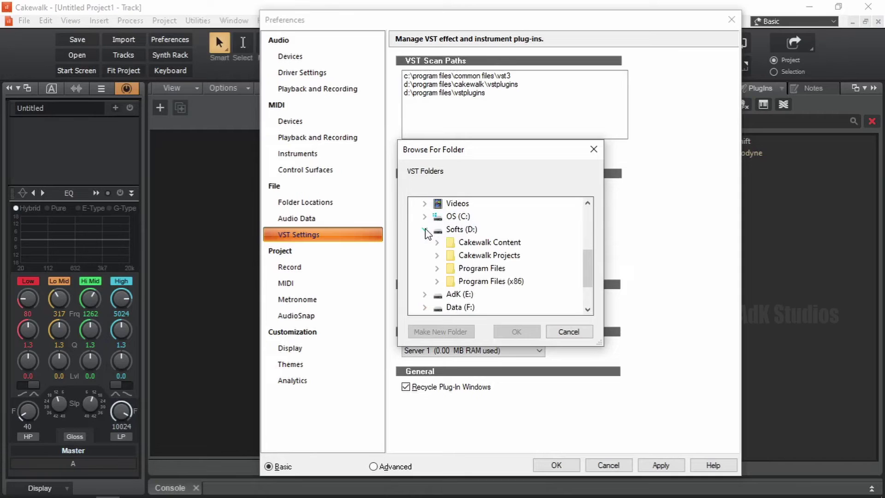
pyautogui.doubleClick(507, 281)
pyautogui.scroll(-1, 556, 272)
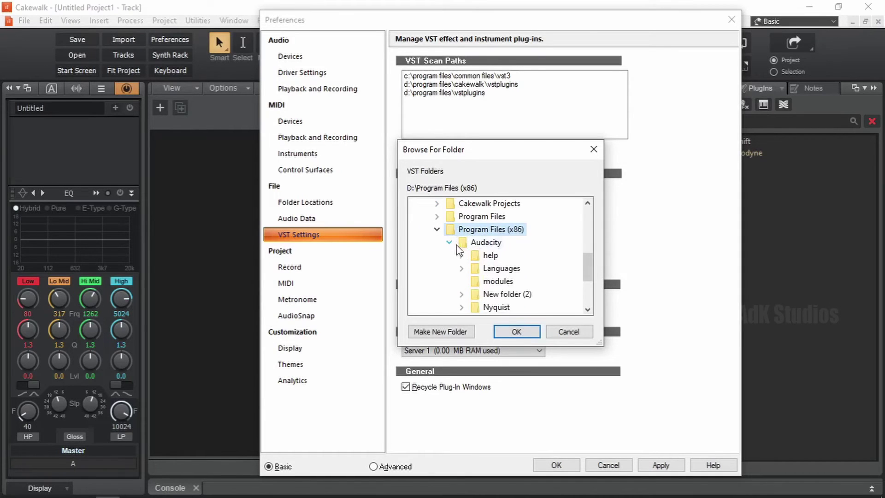
pyautogui.click(451, 243)
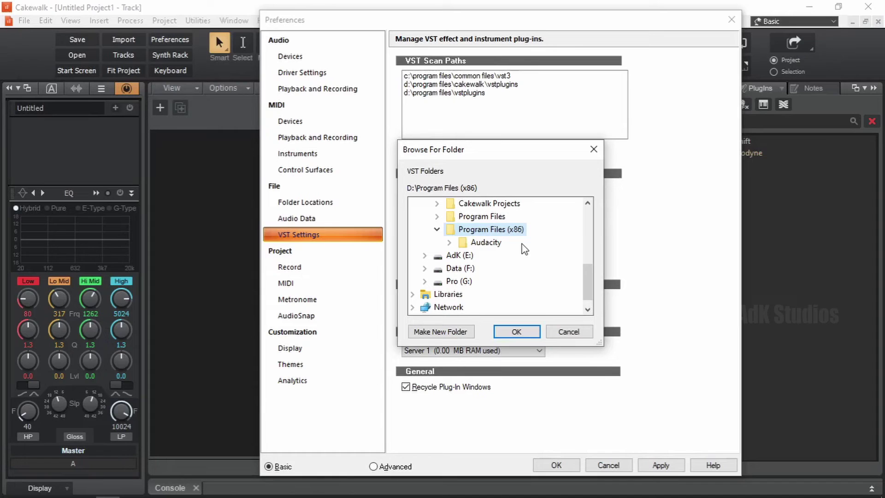
pyautogui.click(454, 332)
pyautogui.write('VST')
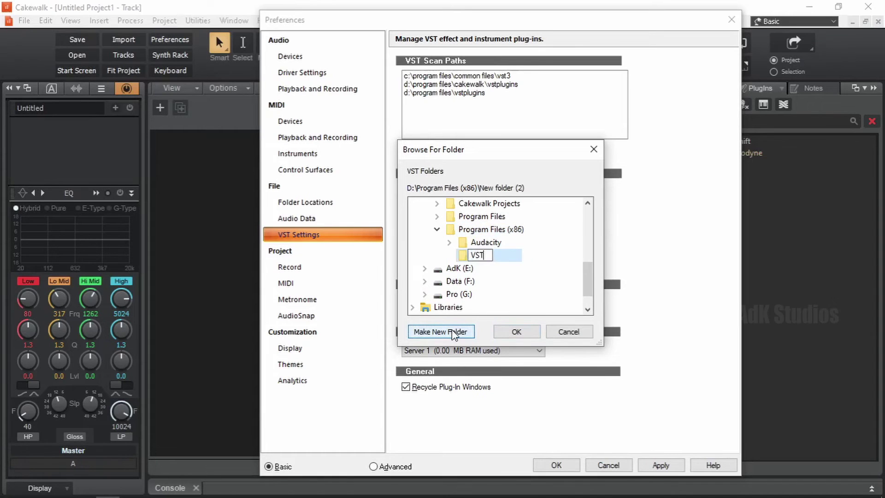
pyautogui.write('Plugins')
pyautogui.press('Return')
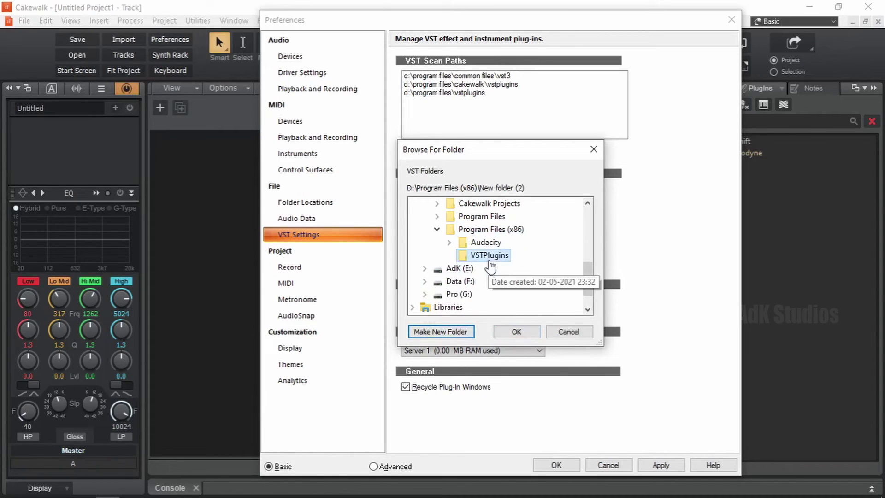
# - Add D:\Program Files (x86)\VSTPlugins as a VST scan path, keeping Automatic Background Scan
pyautogui.click(516, 333)
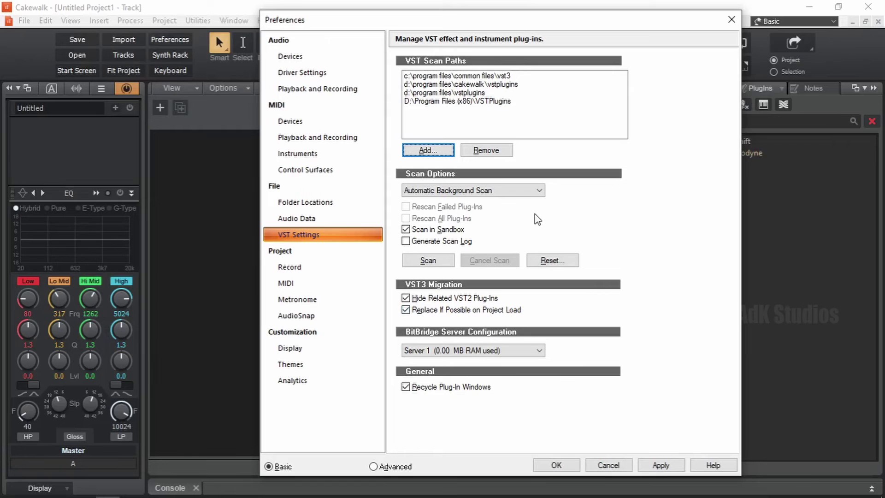
pyautogui.click(500, 191)
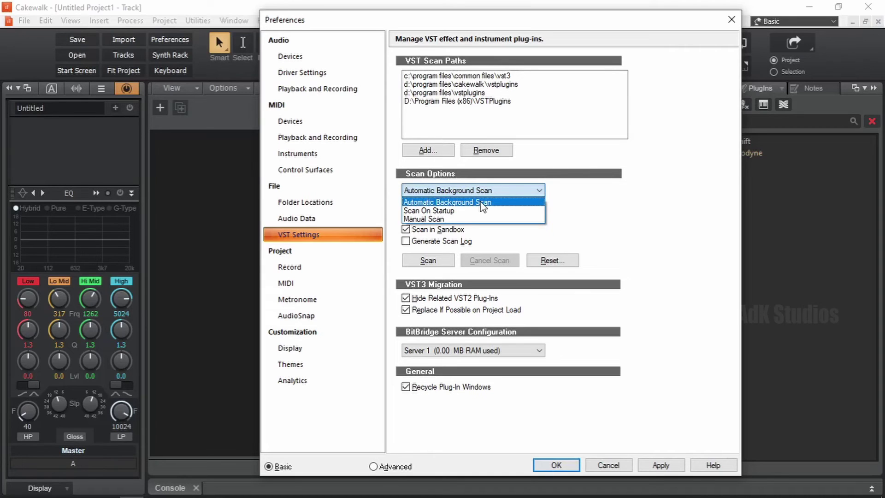
pyautogui.click(645, 237)
# - Save the preferences, close the Surge page and open OrilRiver's KVR downloads page
pyautogui.click(557, 465)
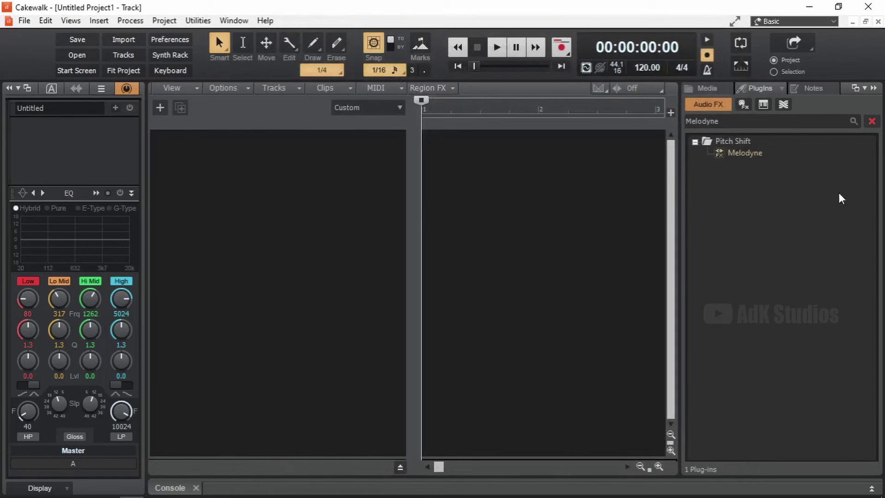
pyautogui.click(812, 8)
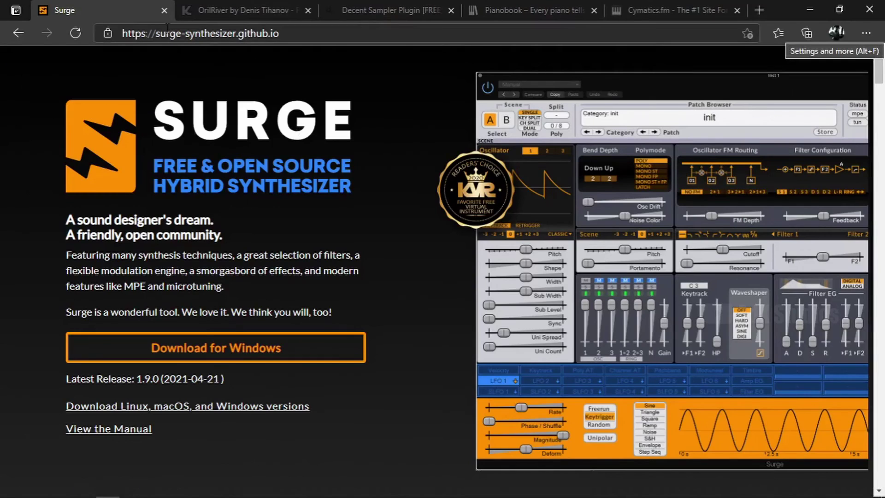
pyautogui.click(165, 11)
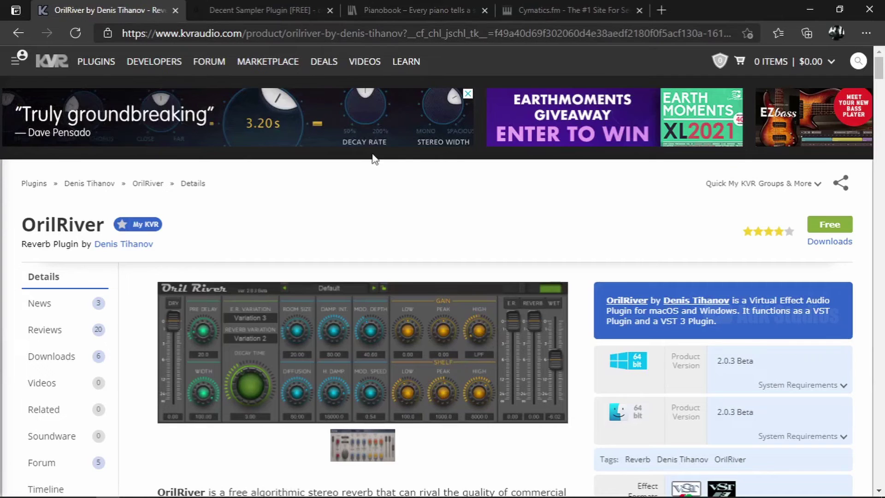
pyautogui.click(833, 242)
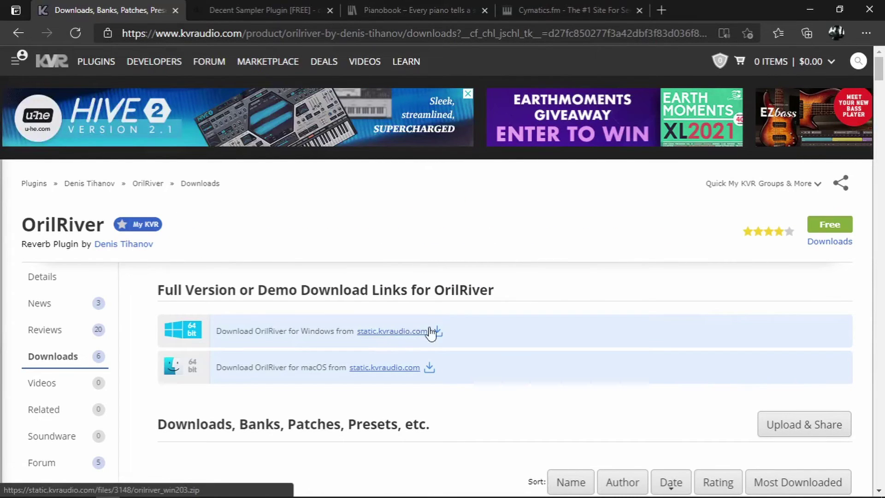
# - Open the Version 2.0.3.0 Beta notes from orilriver_win203's OrilRiver203 folder in File Explorer
pyautogui.click(810, 9)
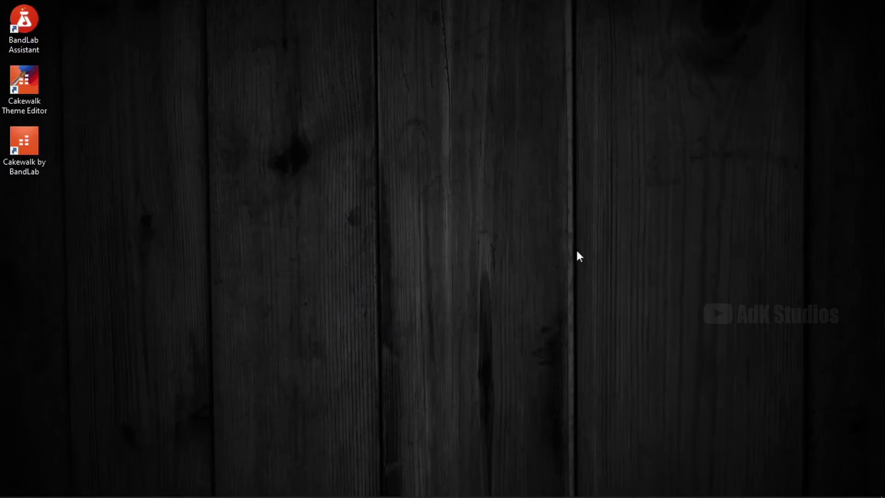
pyautogui.click(84, 489)
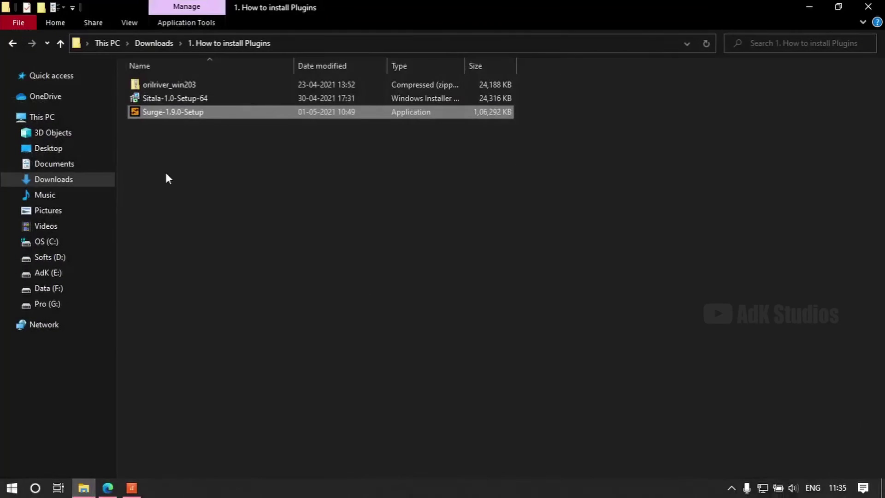
pyautogui.doubleClick(201, 84)
pyautogui.doubleClick(179, 87)
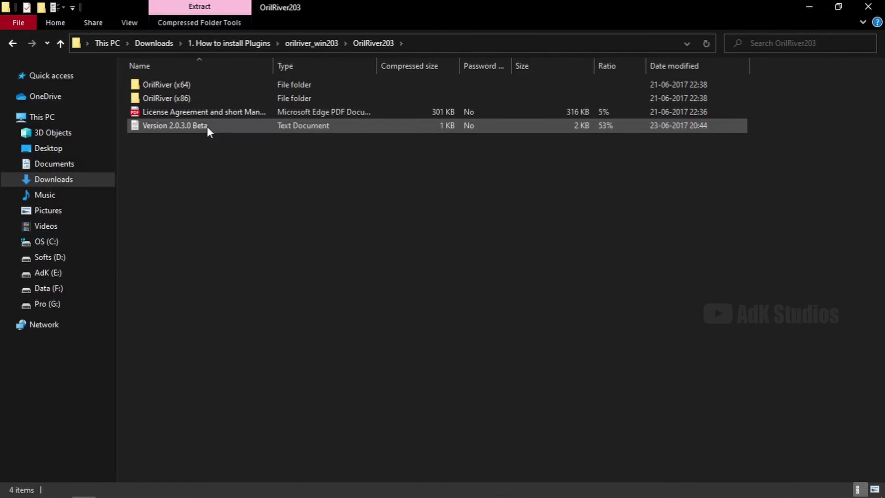
pyautogui.doubleClick(207, 127)
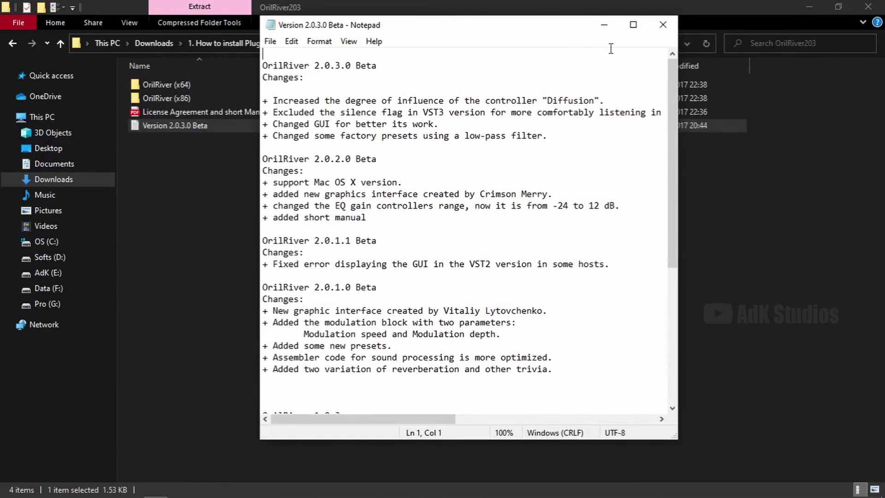
# - Maximize and scroll through the OrilRiver changelog in Notepad, then close it
pyautogui.click(633, 24)
pyautogui.scroll(-4, 208, 275)
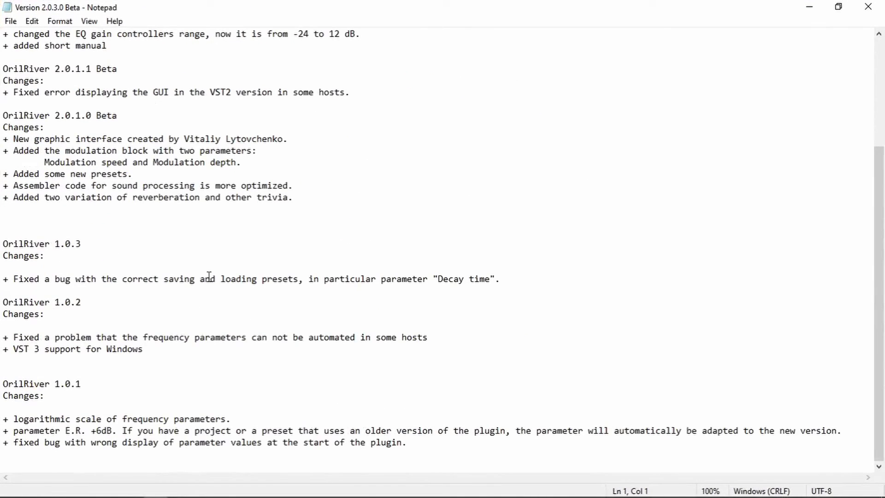
pyautogui.scroll(4, 209, 276)
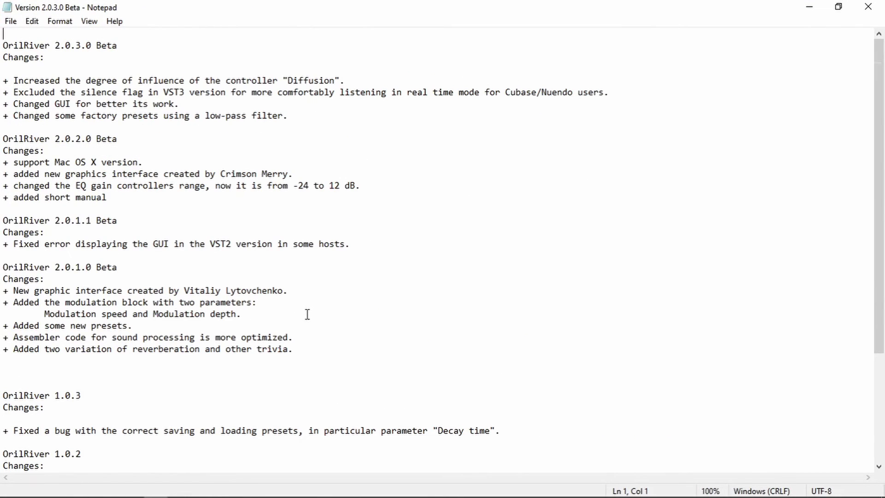
pyautogui.scroll(-4, 306, 313)
pyautogui.scroll(4, 306, 313)
pyautogui.click(867, 7)
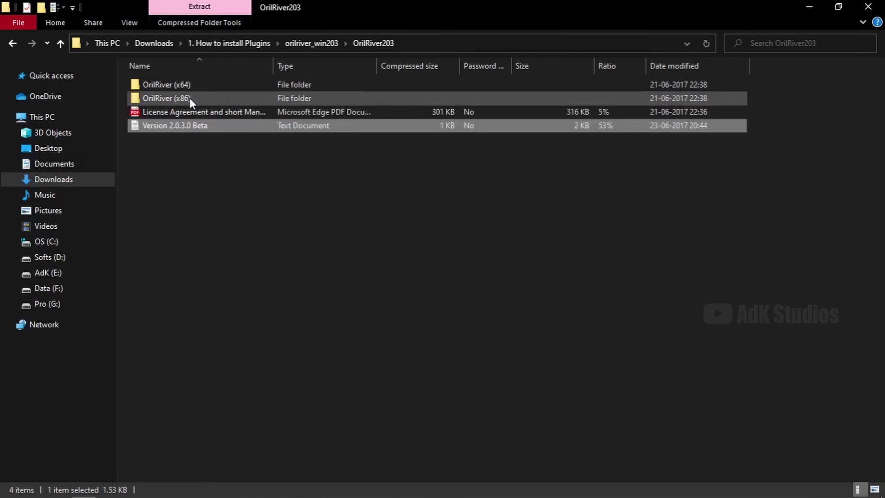
# - Look inside OrilRiver (x86), then go back and open OrilRiver (x64)
pyautogui.doubleClick(184, 99)
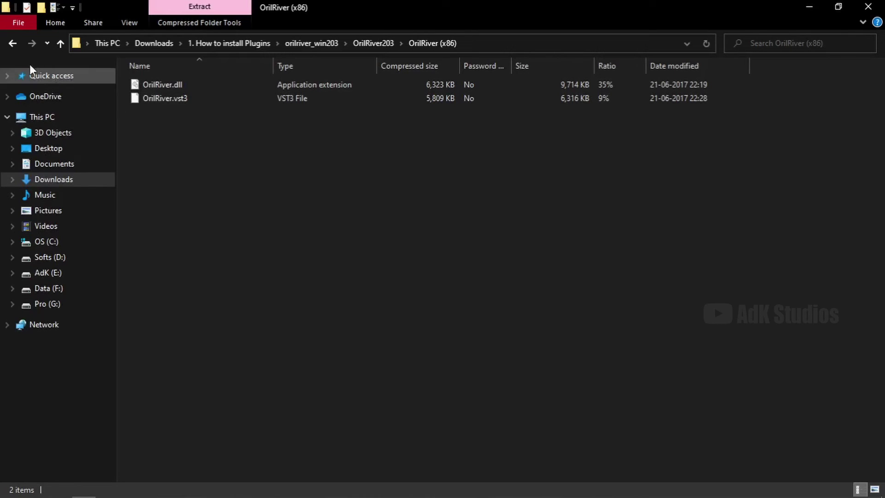
pyautogui.click(13, 44)
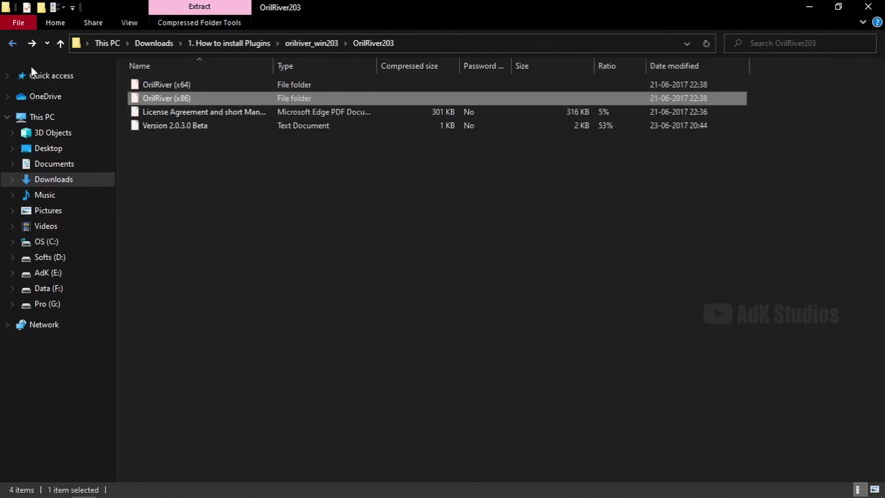
pyautogui.doubleClick(194, 85)
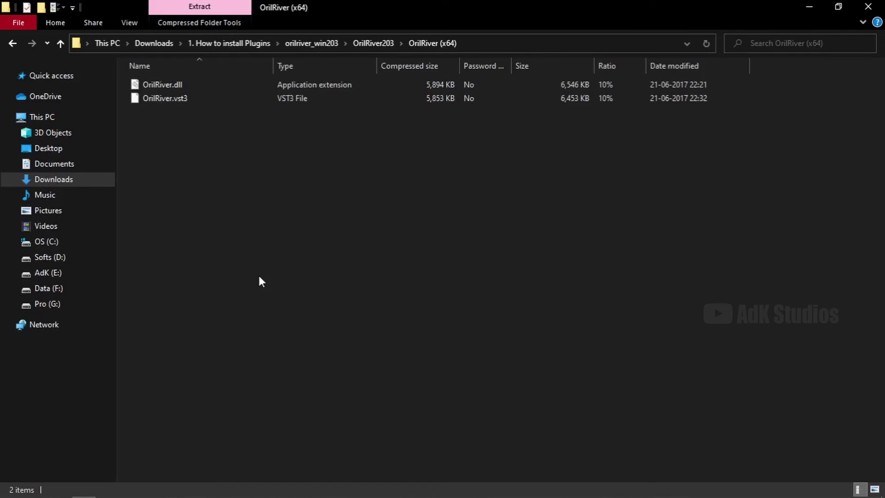
# - Open D:\Program Files\VSTPlugins in a second Explorer window and copy OrilRiver.dll into it
pyautogui.press('super+e')
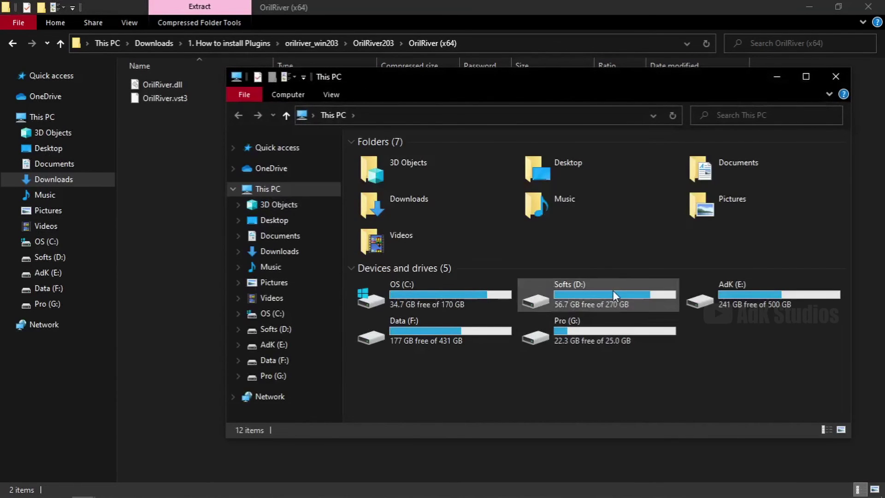
pyautogui.doubleClick(613, 291)
pyautogui.doubleClick(410, 172)
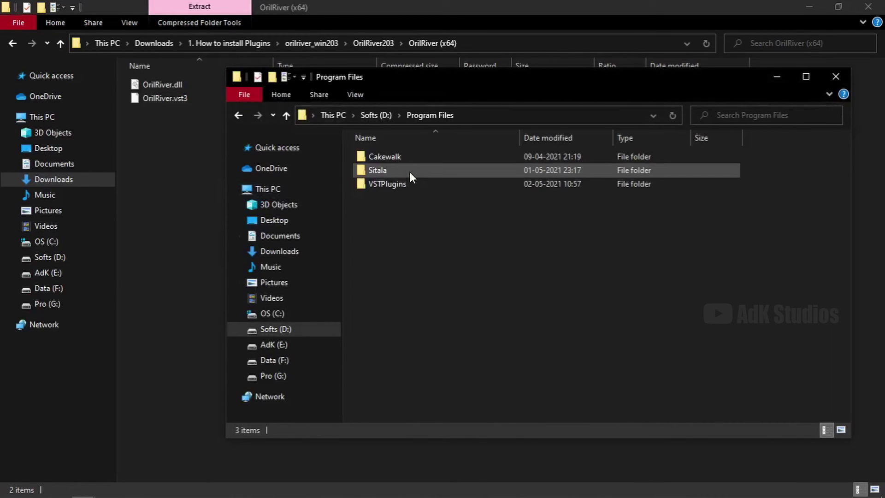
pyautogui.doubleClick(390, 183)
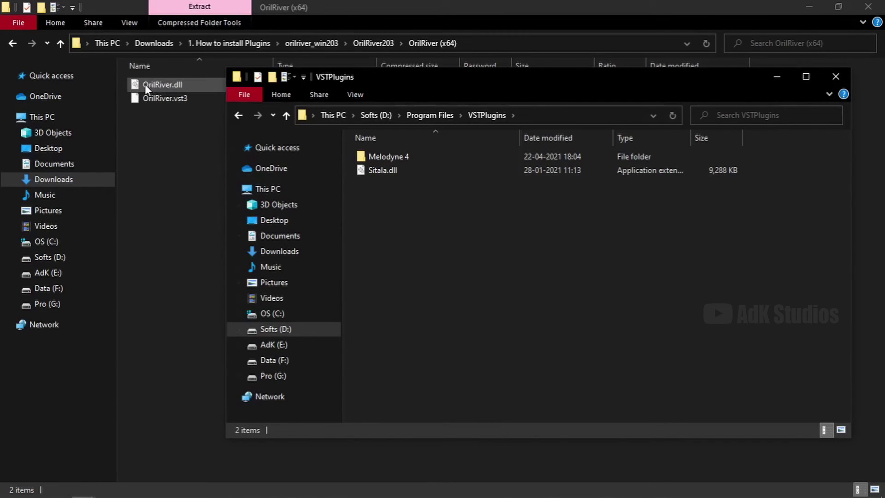
pyautogui.moveTo(145, 84); pyautogui.dragTo(470, 277)
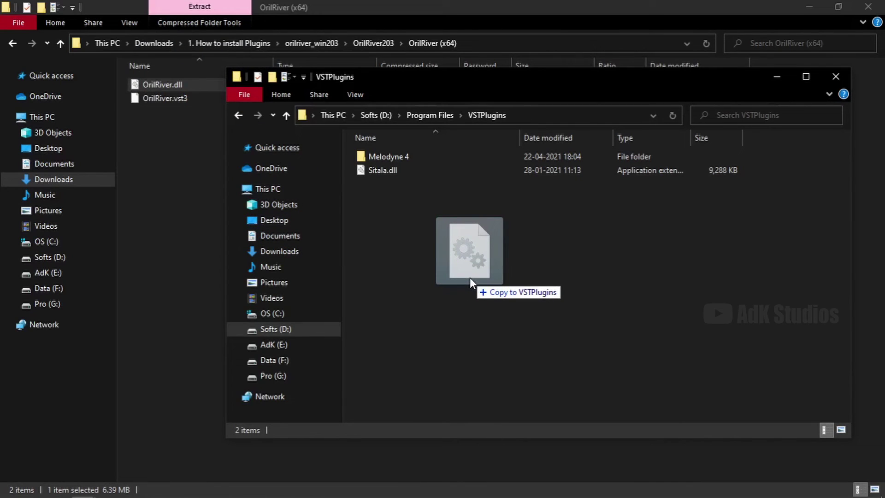
pyautogui.moveTo(470, 277); pyautogui.dragTo(469, 278)
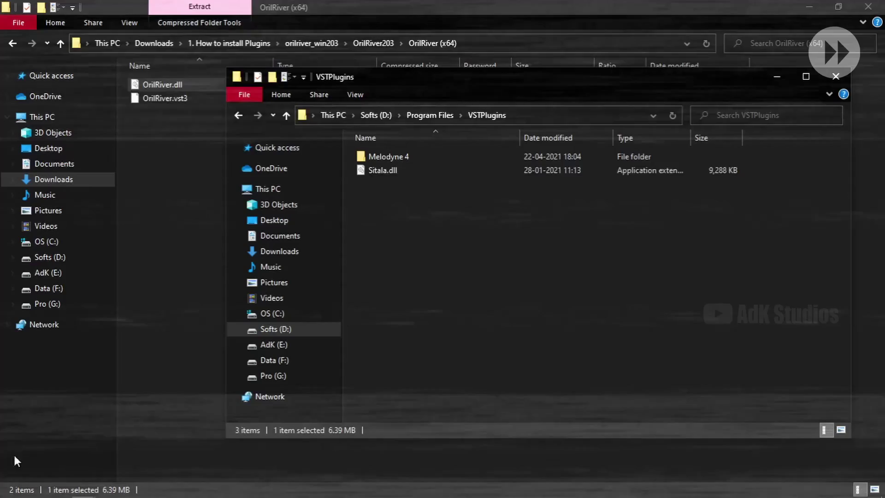
# - Return to Cakewalk and clear the Melodyne search in the plugin browser
pyautogui.click(132, 489)
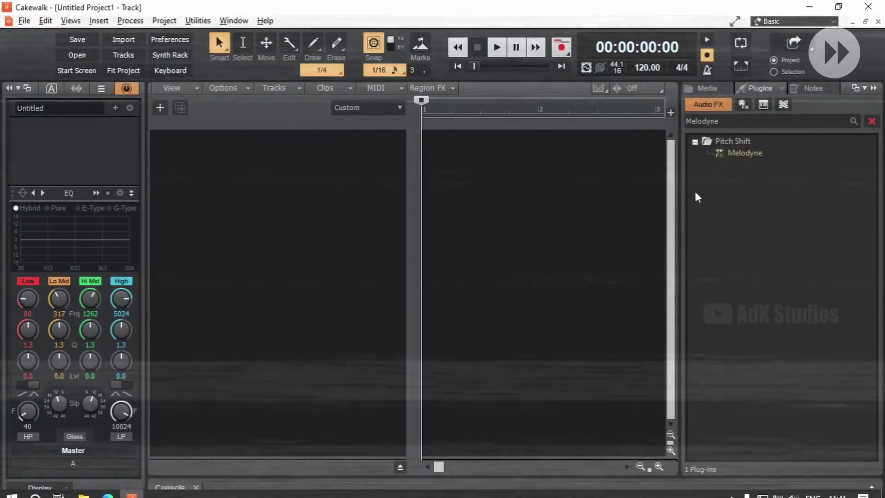
pyautogui.click(872, 120)
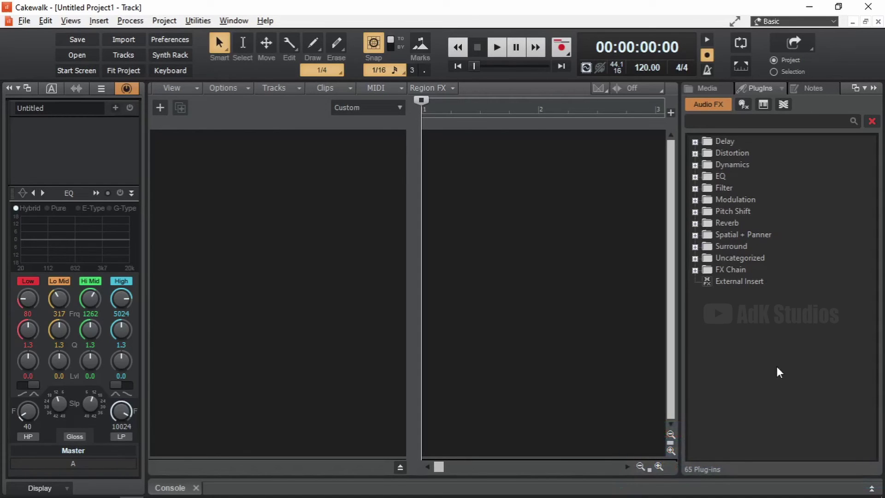
# - Search the plugin list for 'oril' and set OrilRiver's category to Reverb
pyautogui.click(781, 120)
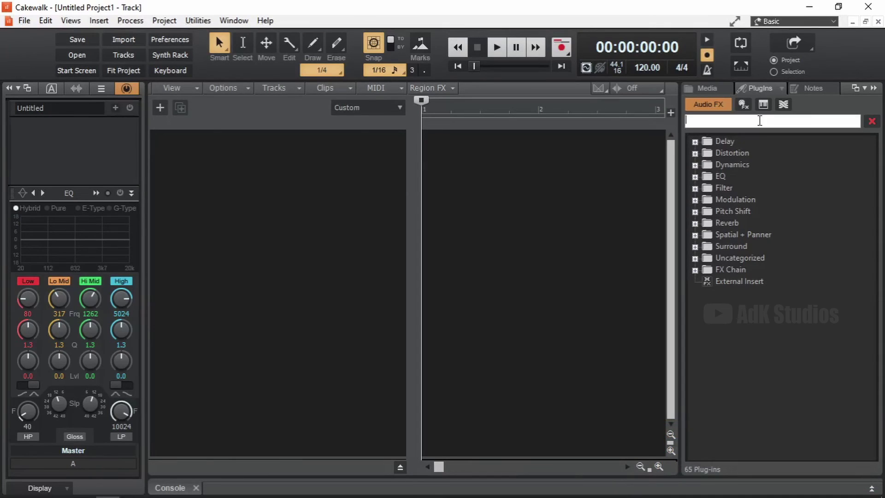
pyautogui.write('oril')
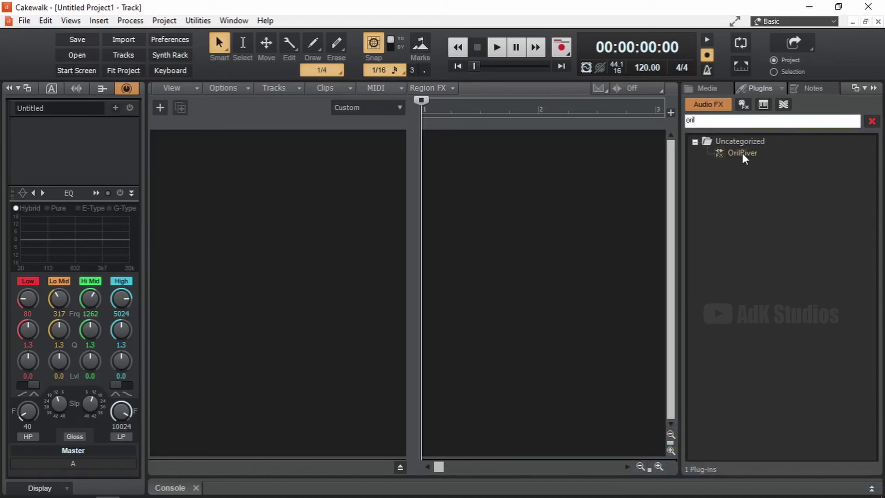
pyautogui.doubleClick(742, 153)
pyautogui.click(690, 165)
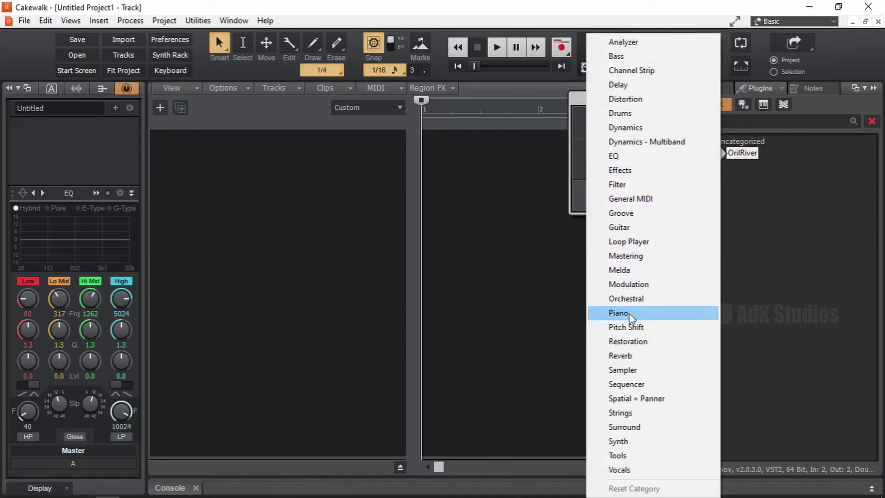
pyautogui.click(621, 356)
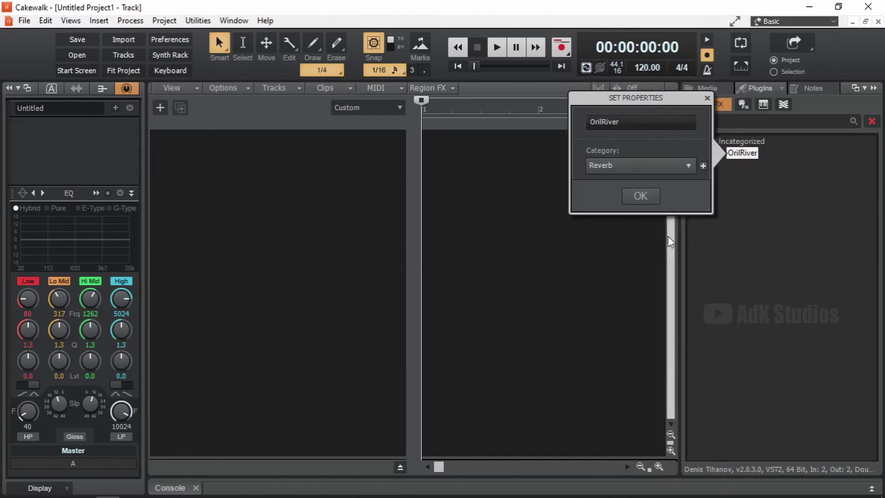
pyautogui.click(646, 193)
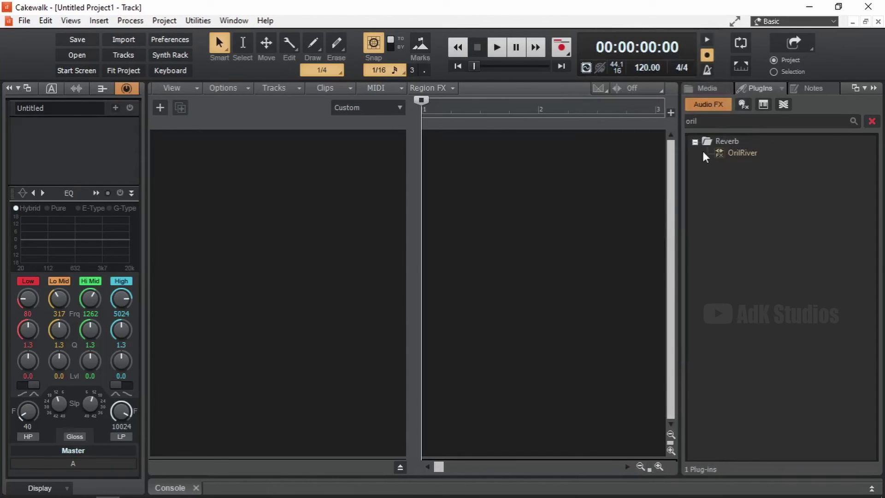
# - Clear the search and find OrilRiver inside the expanded Reverb category
pyautogui.click(872, 121)
pyautogui.click(695, 223)
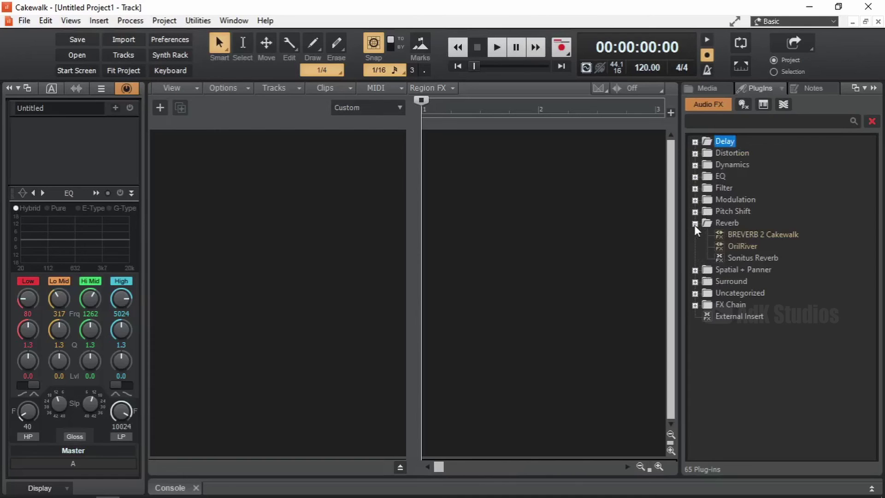
pyautogui.click(738, 246)
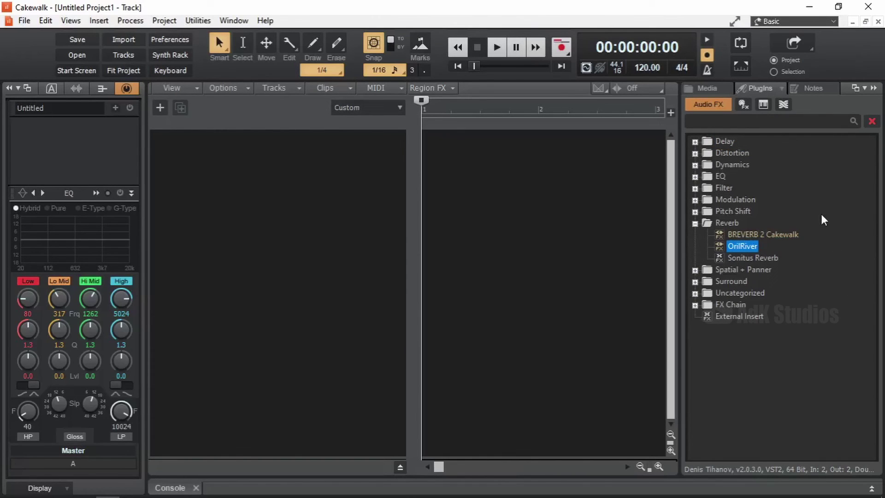
# - In the Instruments list, give Cakewalk TTS-1 a new category named Rompler
pyautogui.click(764, 104)
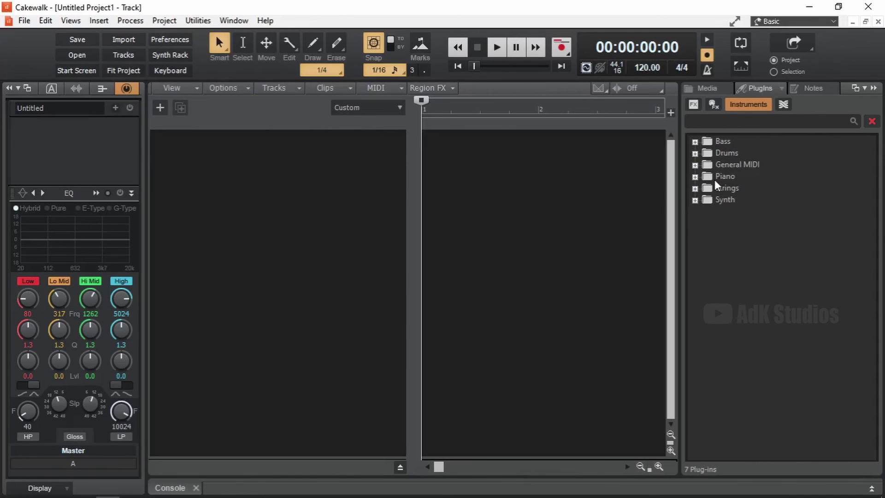
pyautogui.click(695, 165)
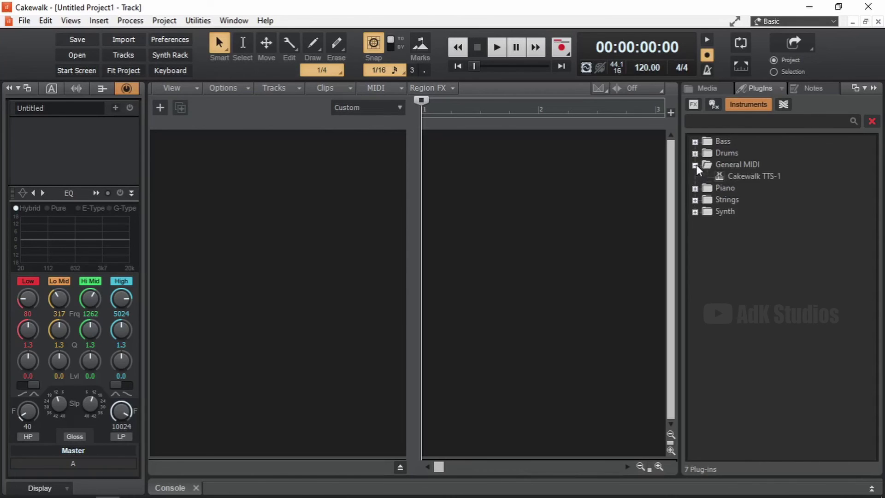
pyautogui.click(763, 180)
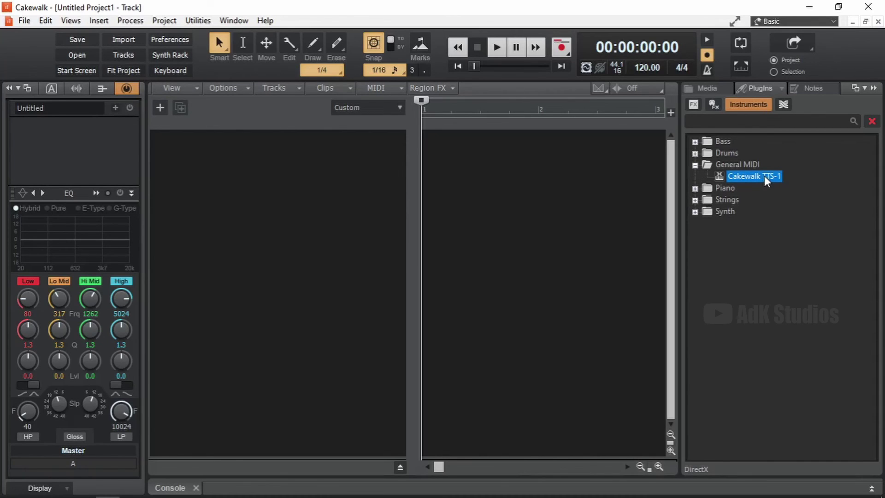
pyautogui.click(764, 176)
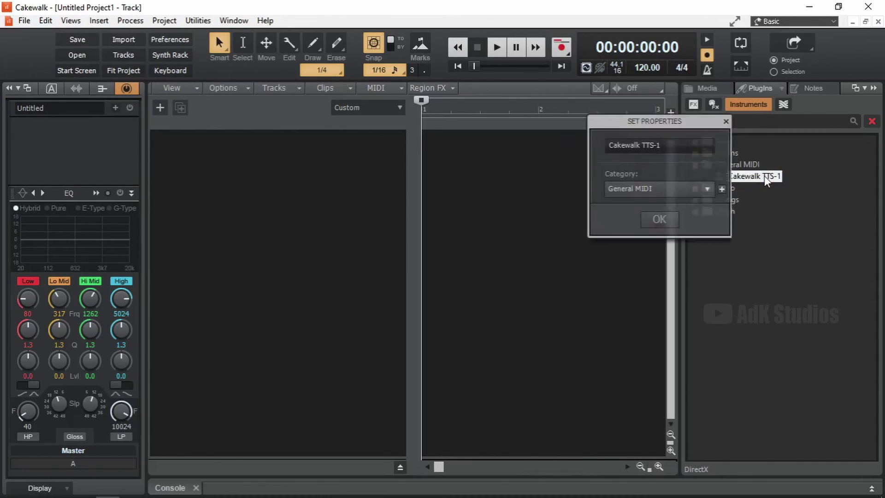
pyautogui.click(689, 189)
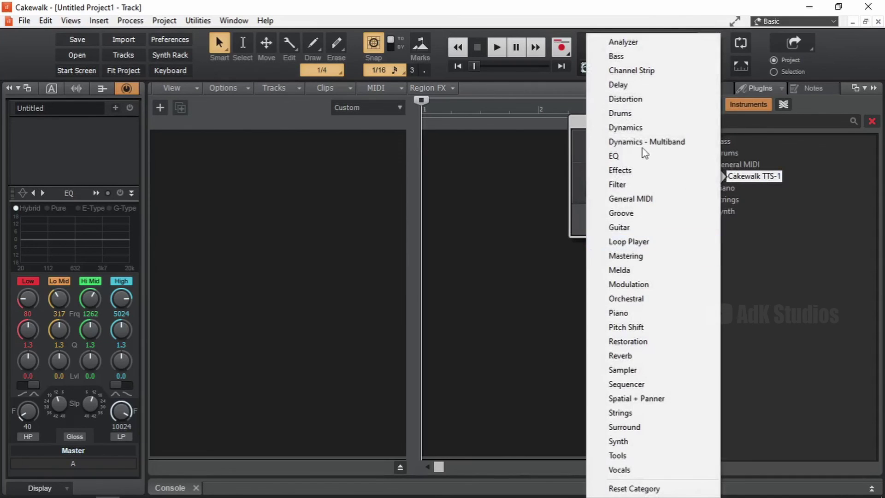
pyautogui.click(571, 257)
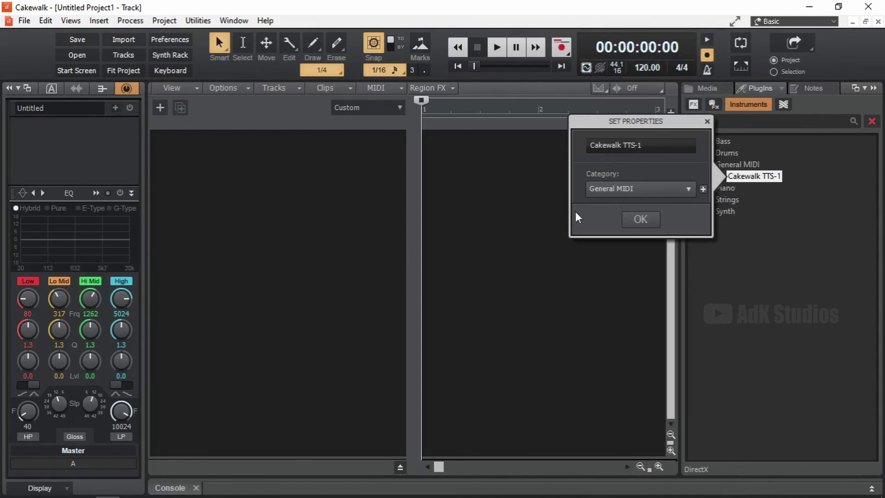
pyautogui.click(620, 189)
pyautogui.write('Rompler')
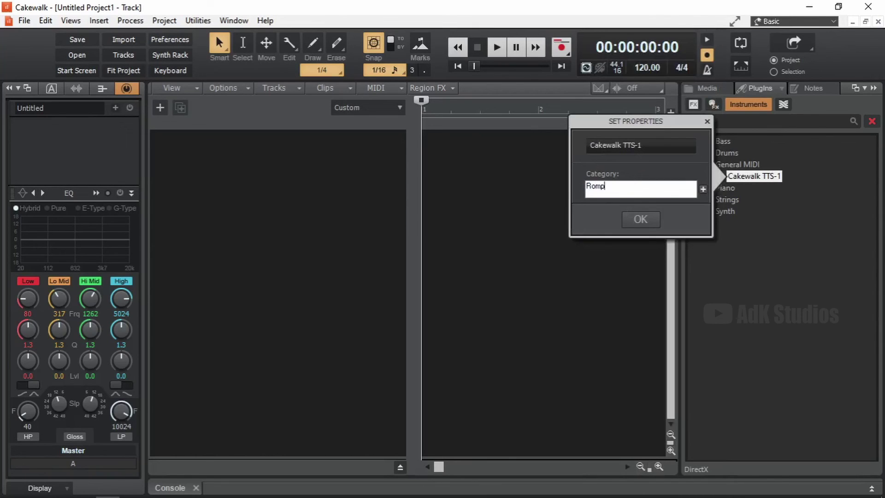
pyautogui.click(703, 189)
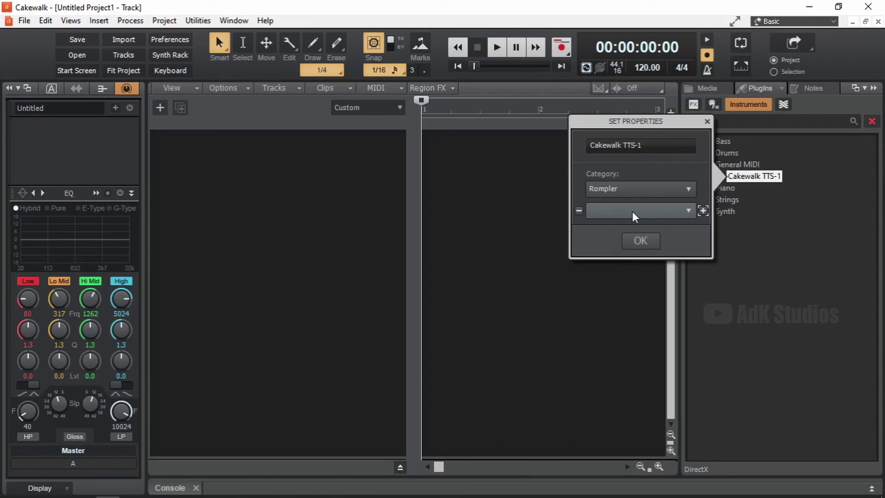
# - Remove the empty extra category row and confirm Rompler as TTS-1's only category
pyautogui.click(692, 212)
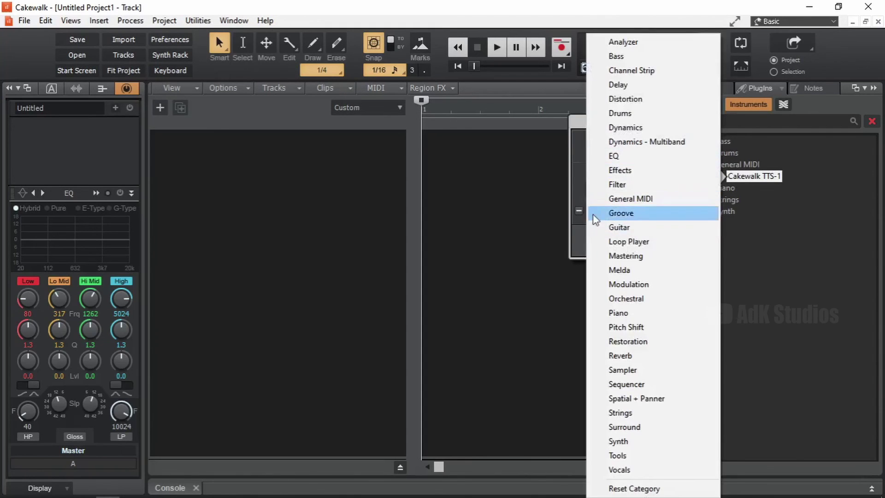
pyautogui.click(574, 236)
pyautogui.click(579, 212)
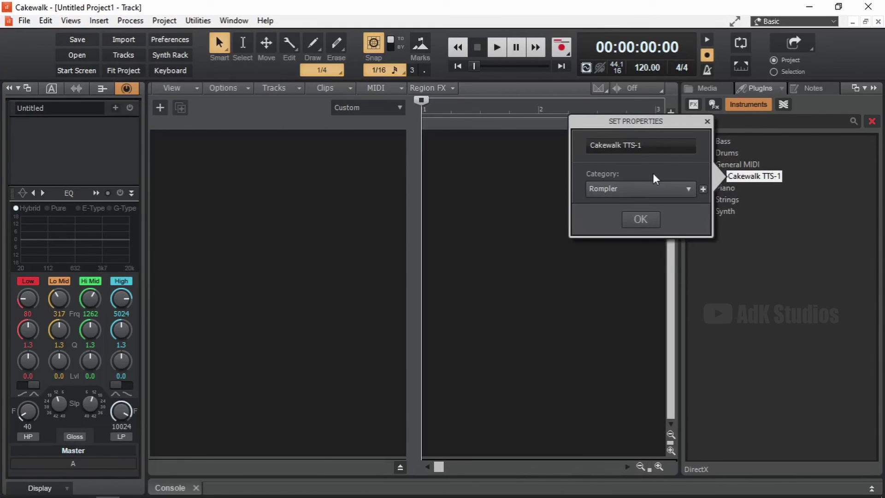
pyautogui.click(626, 143)
pyautogui.click(646, 143)
pyautogui.moveTo(644, 143)
pyautogui.mouseDown()
pyautogui.moveTo(618, 142)
pyautogui.moveTo(655, 143)
pyautogui.mouseUp()
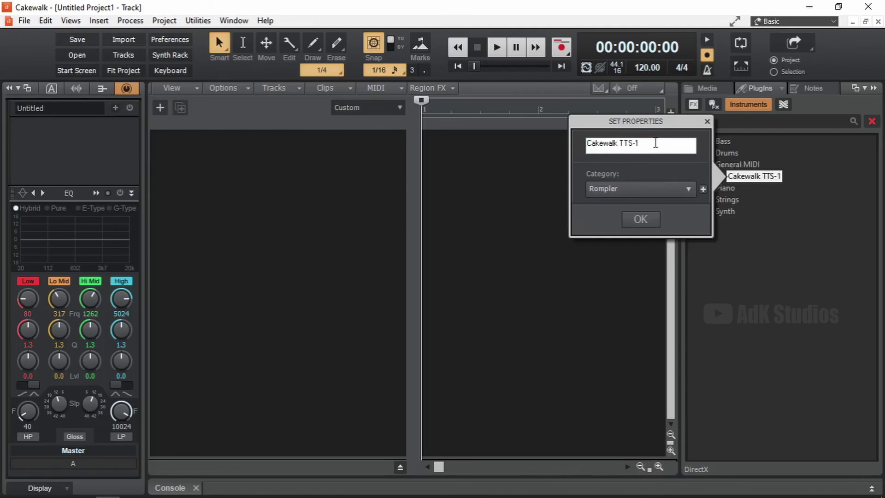
pyautogui.click(640, 219)
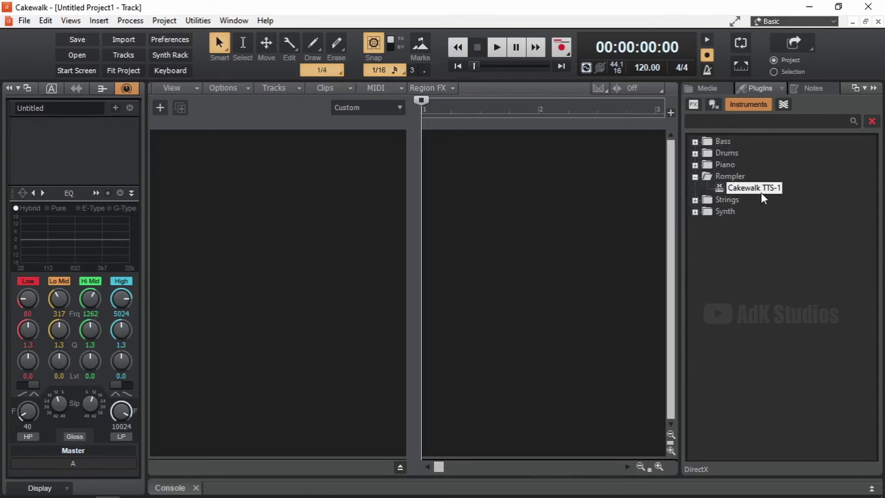
# - Expand the Bass, Drums, Piano, Strings and Synth instrument categories to reveal Surge
pyautogui.click(695, 141)
pyautogui.click(695, 164)
pyautogui.click(695, 200)
pyautogui.click(695, 247)
pyautogui.click(695, 270)
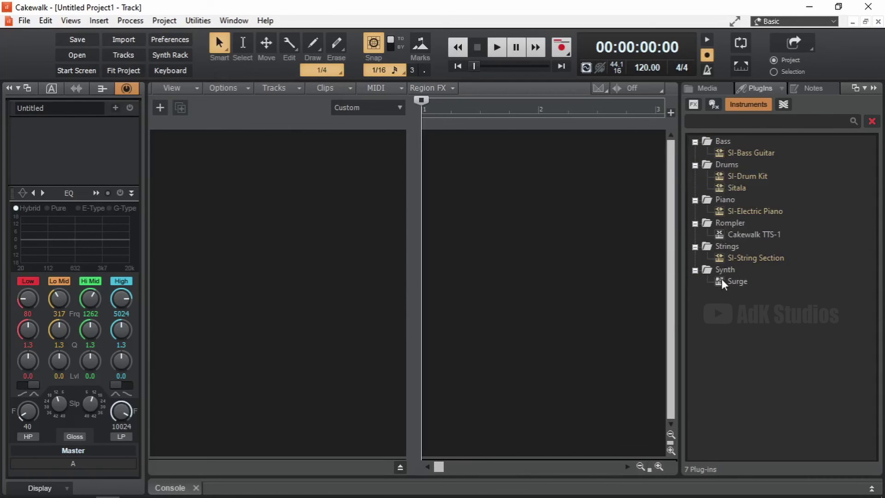
# - Sort instruments by type and expand VST3, VST2 and Decomposer to show Sitala
pyautogui.click(763, 91)
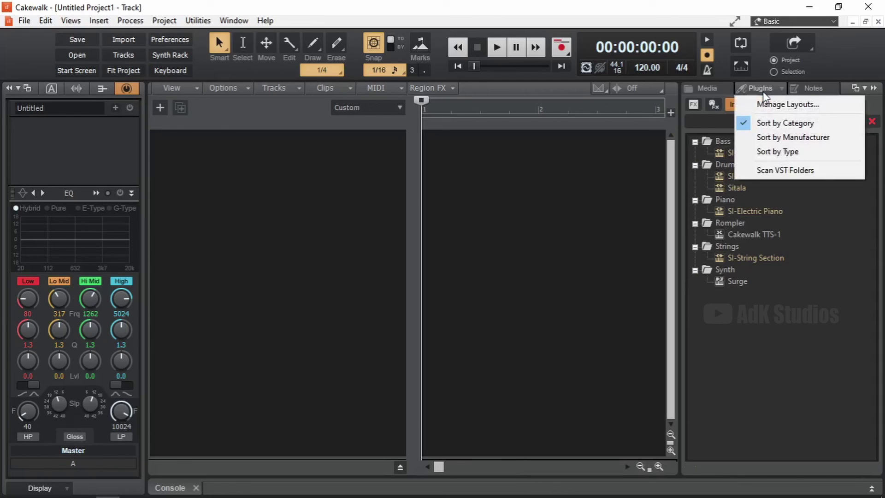
pyautogui.click(794, 154)
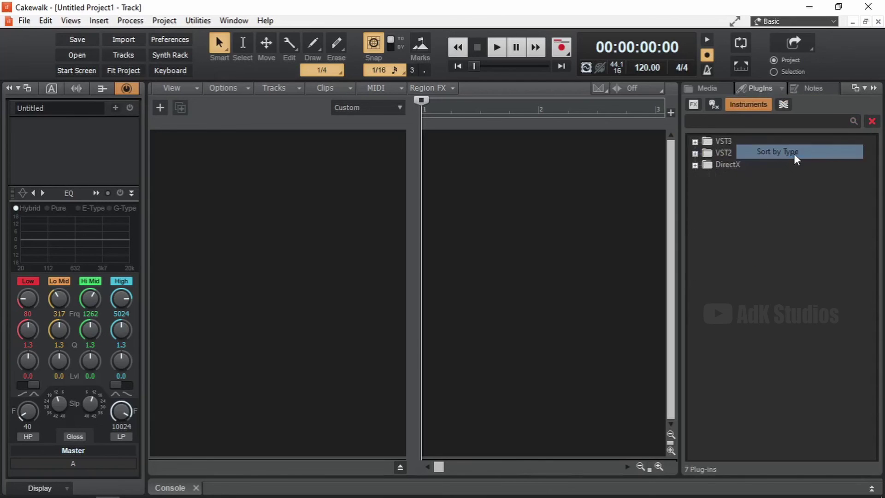
pyautogui.click(695, 142)
pyautogui.click(695, 176)
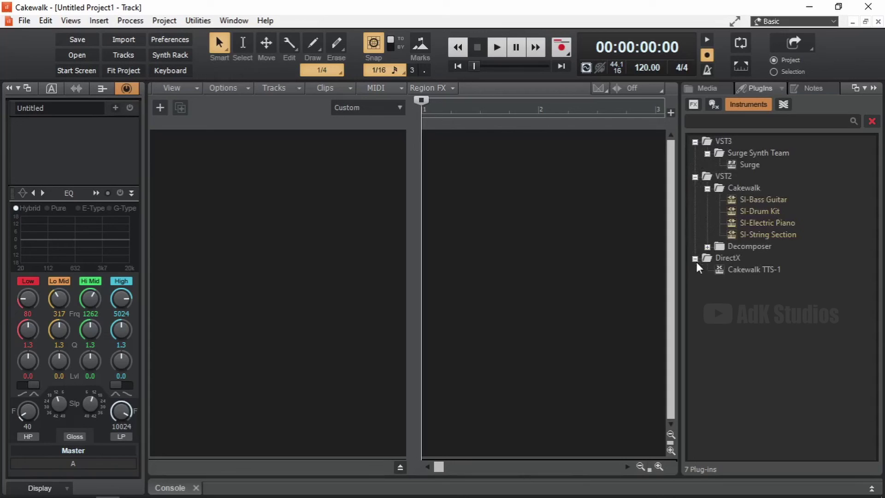
pyautogui.click(707, 188)
pyautogui.click(707, 200)
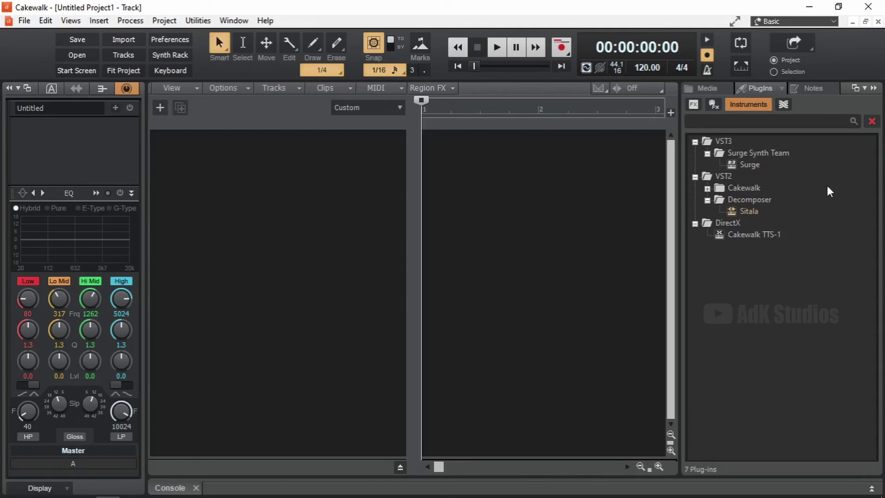
# - Switch the instrument browser back to Sort by Category
pyautogui.click(773, 90)
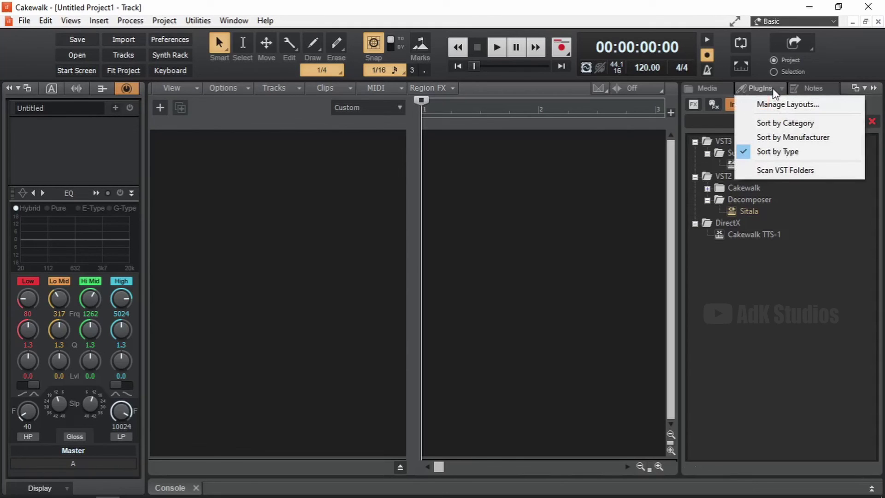
pyautogui.click(767, 124)
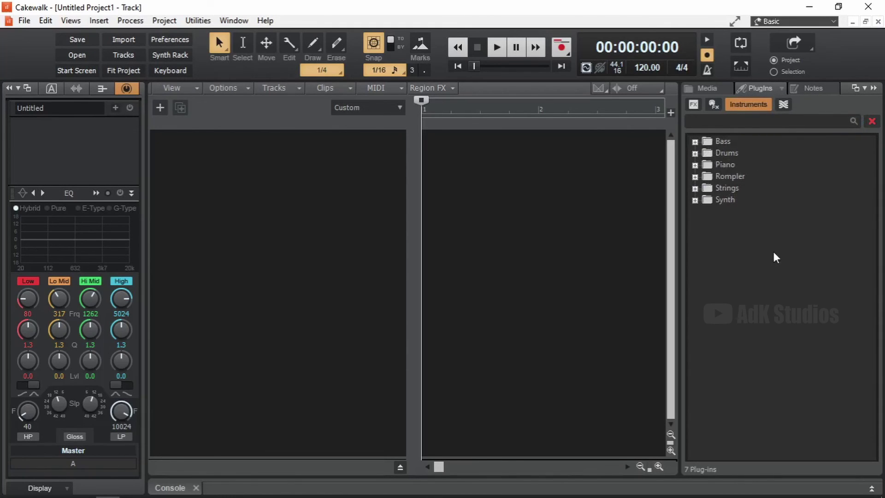